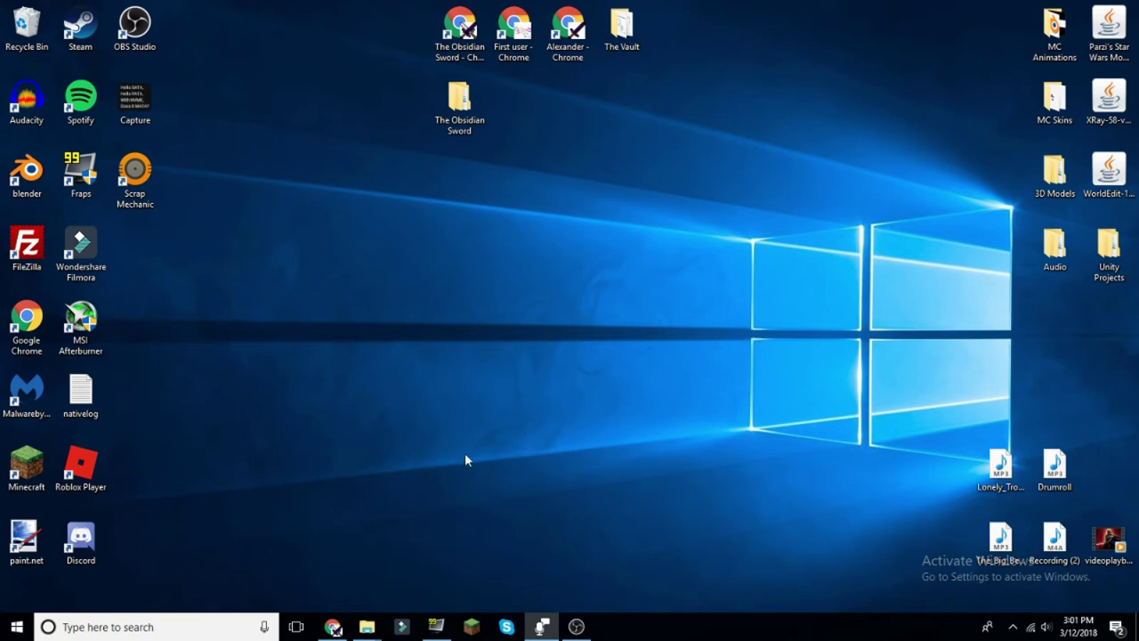
Switch to the browser and download Replay Mod v1.12.2-2.1.1 for Minecraft 1.12.2 from the Replay Mod downloads page
click(333, 626)
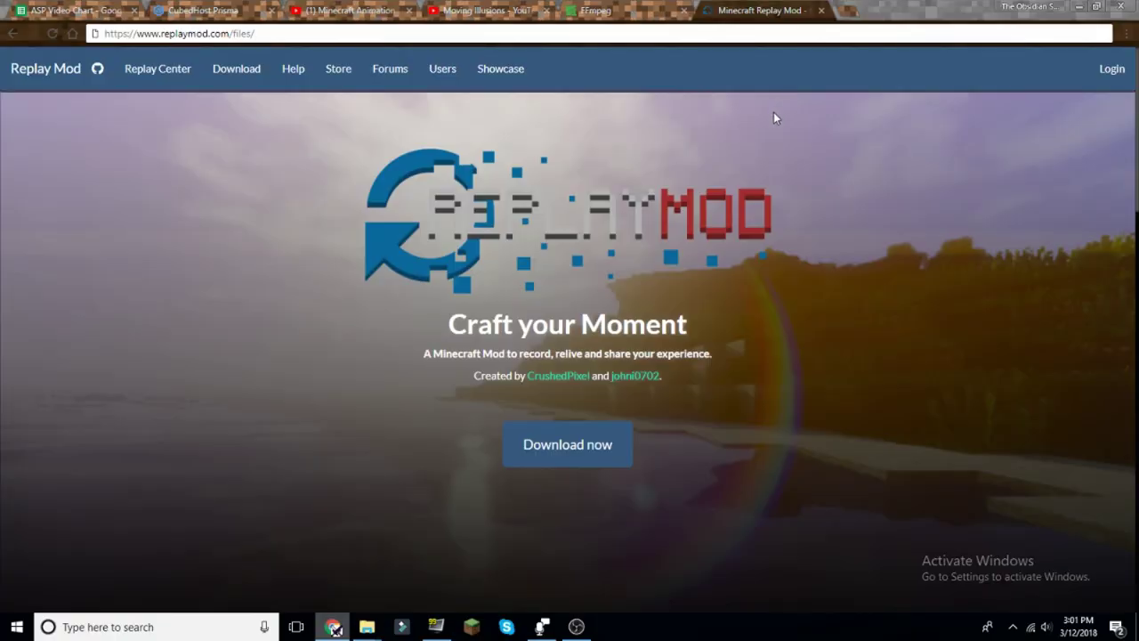
click(570, 450)
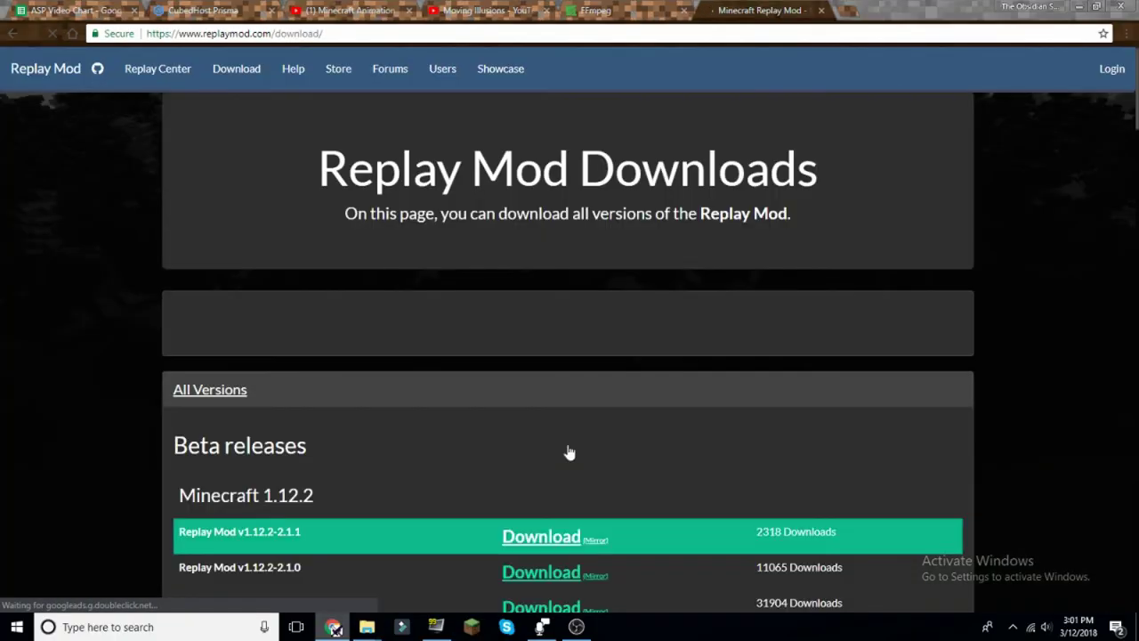
scroll(537, 434, down, 2)
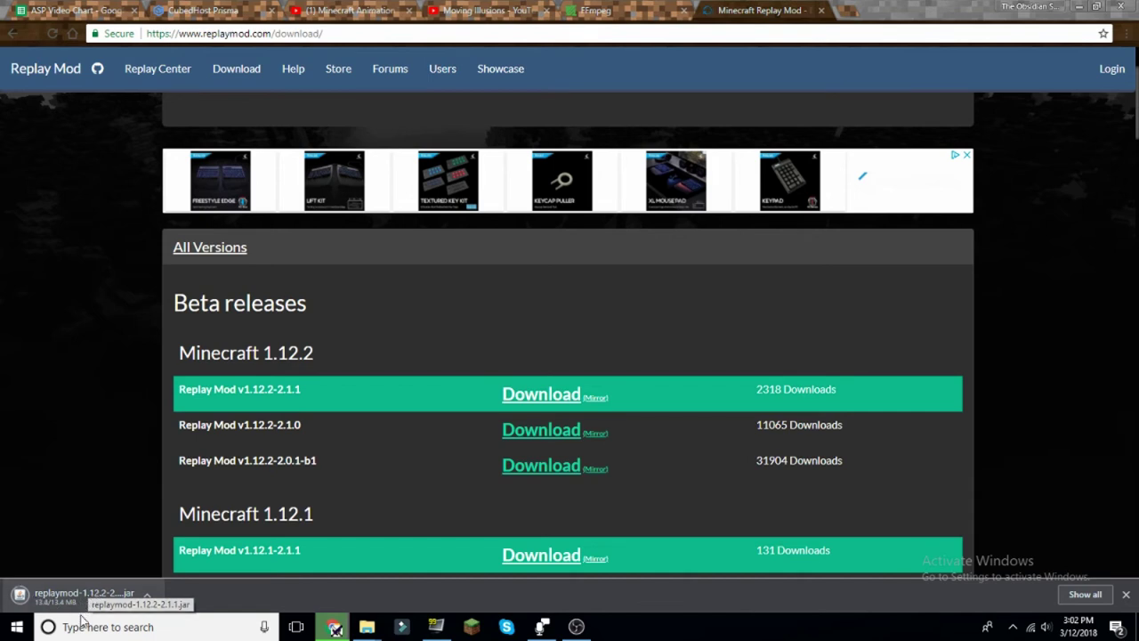
click(254, 592)
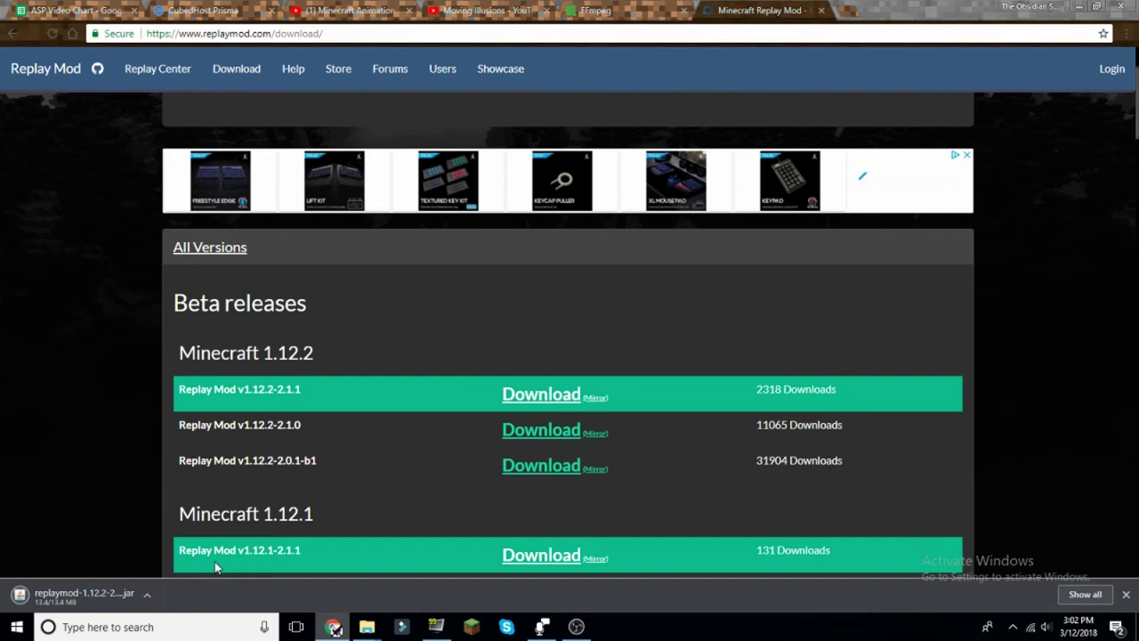
Go from the FFmpeg home page to its download packages and open the Windows builds page
click(648, 9)
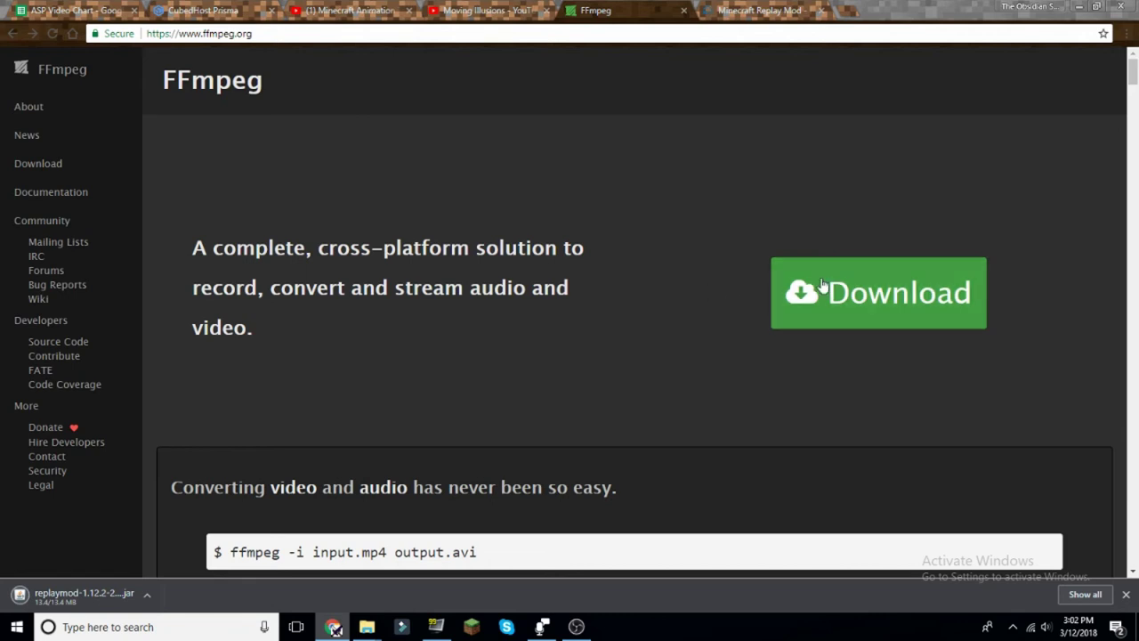
click(854, 294)
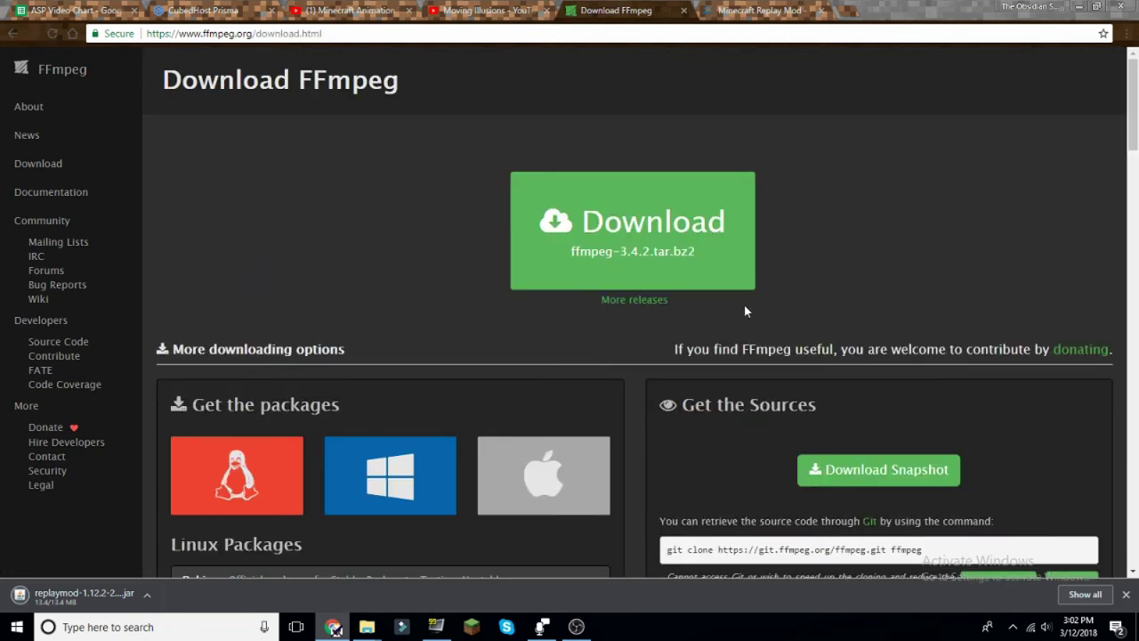
scroll(464, 303, down, 2)
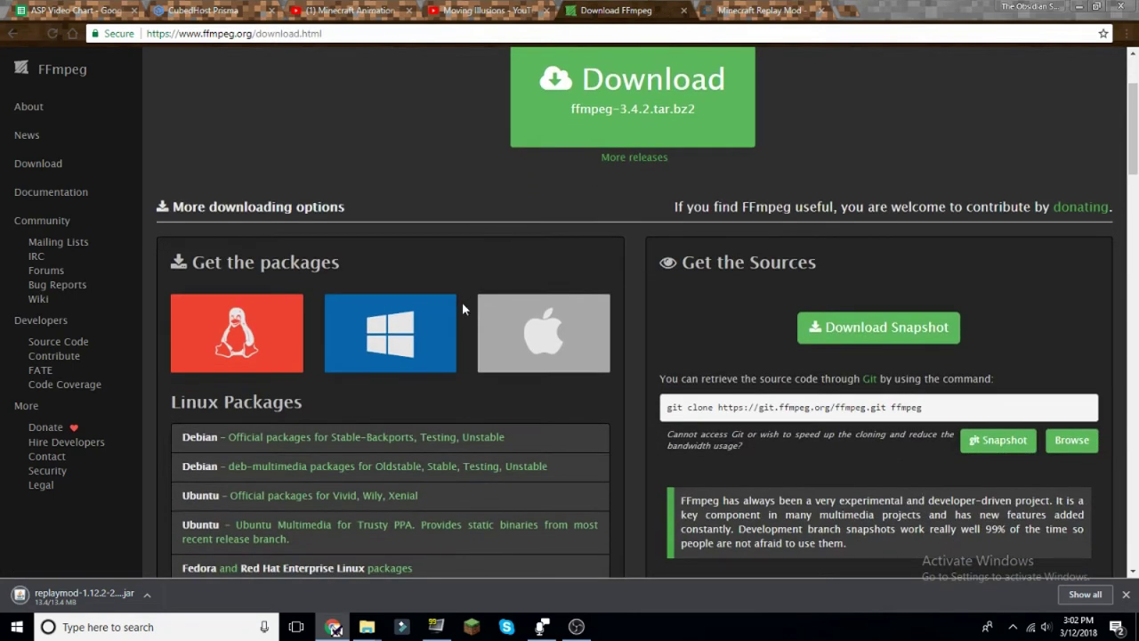
click(452, 307)
click(390, 388)
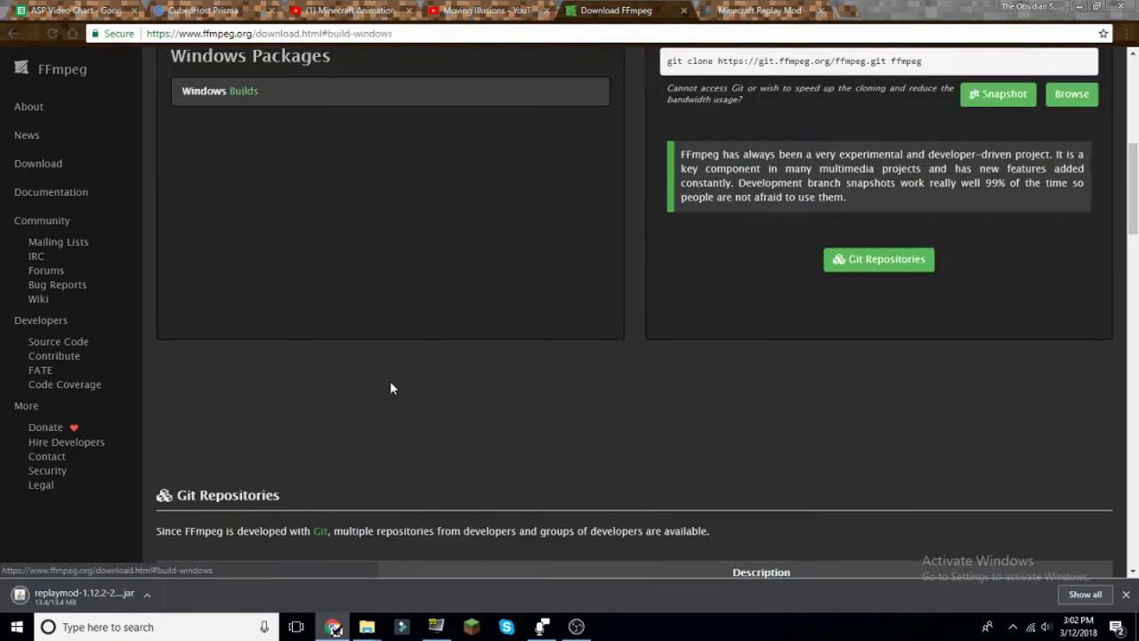
scroll(418, 382, up, 4)
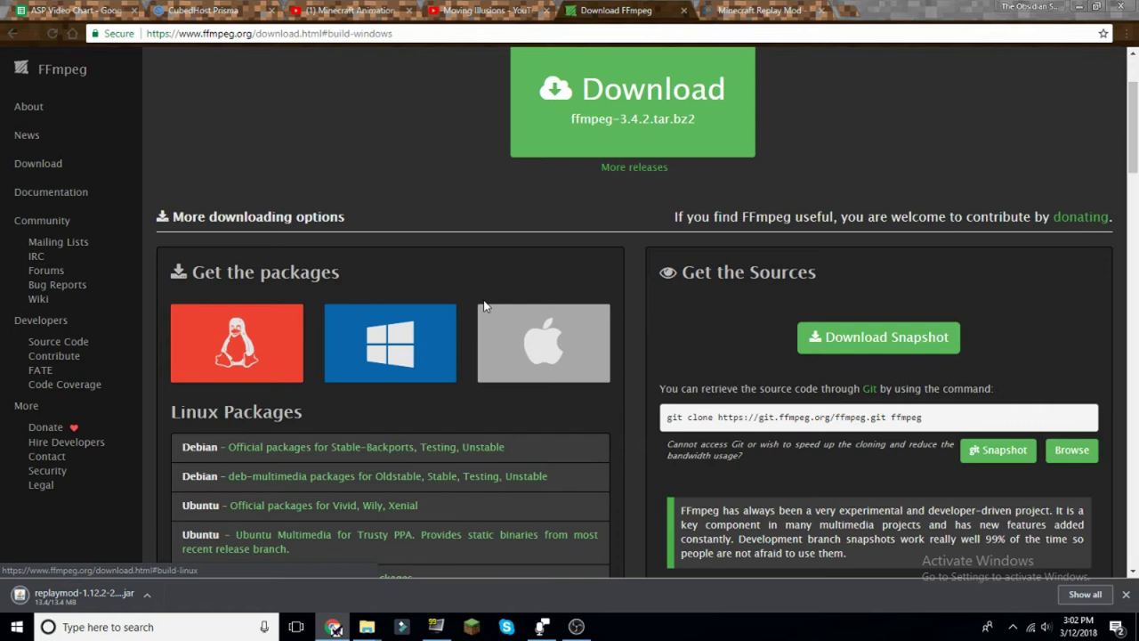
mouse_move(254, 360)
mouse_move(573, 344)
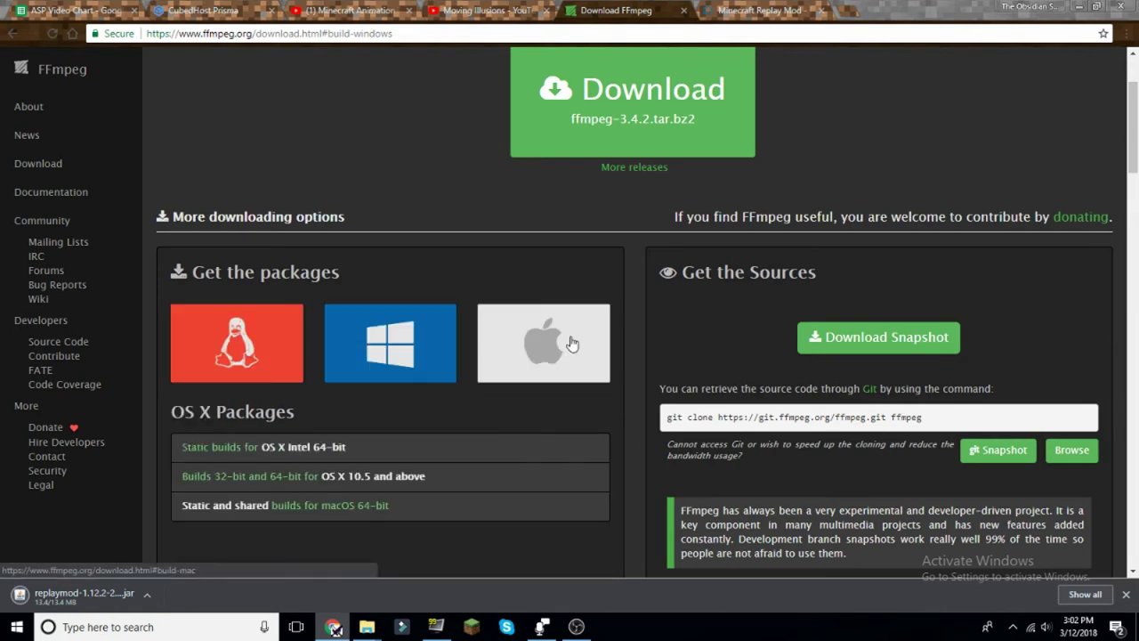
mouse_move(401, 373)
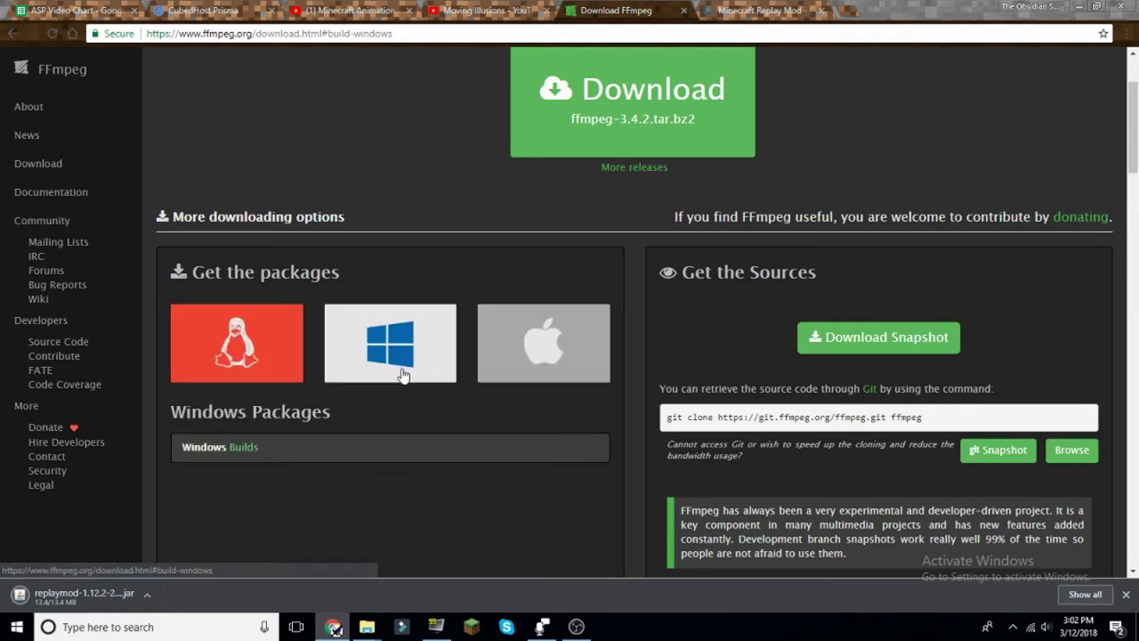
click(237, 448)
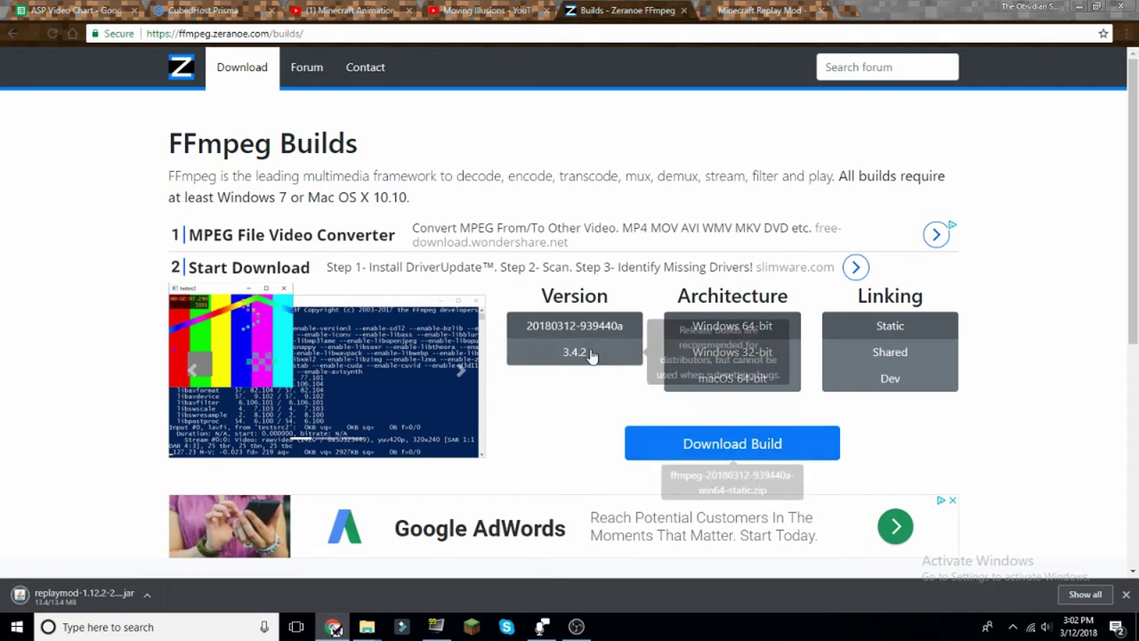
mouse_move(578, 329)
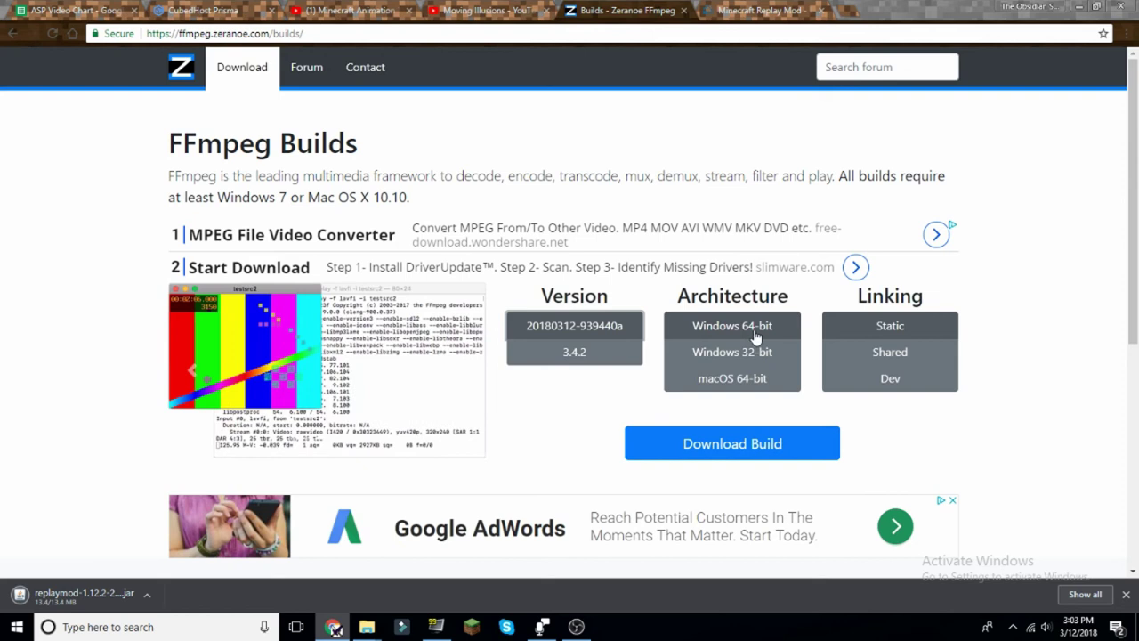
mouse_move(872, 334)
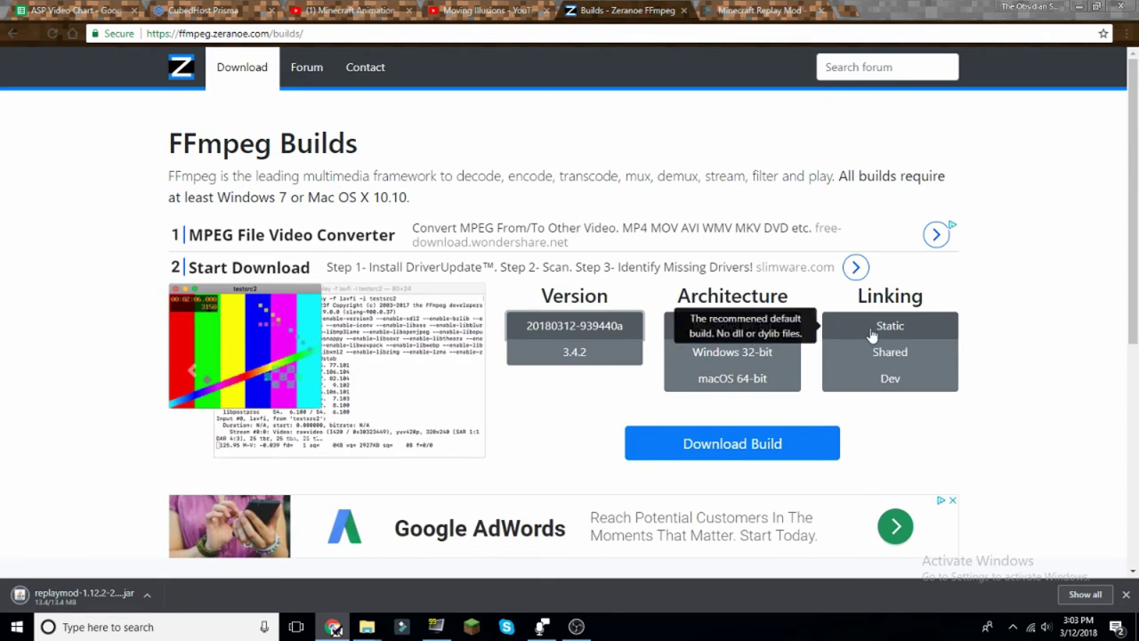
click(725, 445)
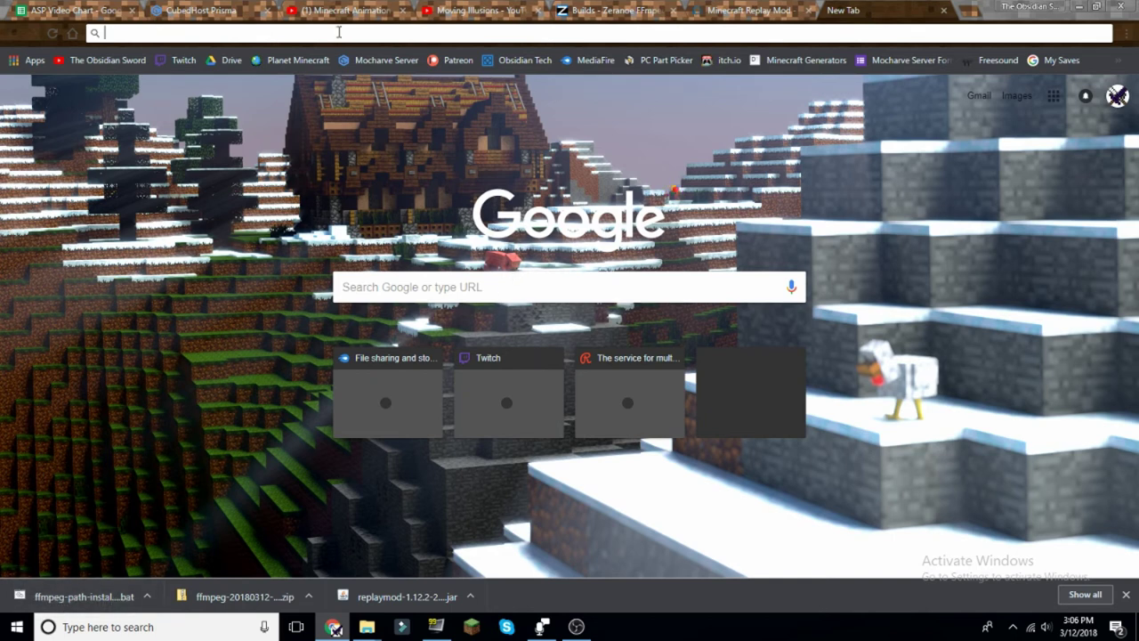
text(https://www.replaymod.com/files/ffmpeg-path-installer.bat)
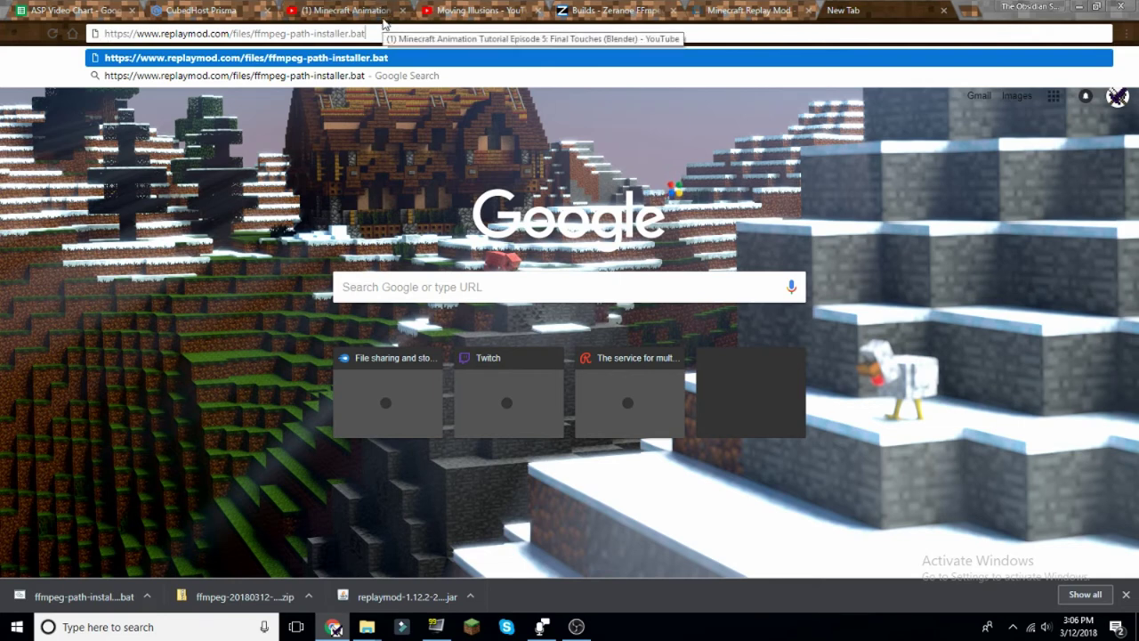
key(Return)
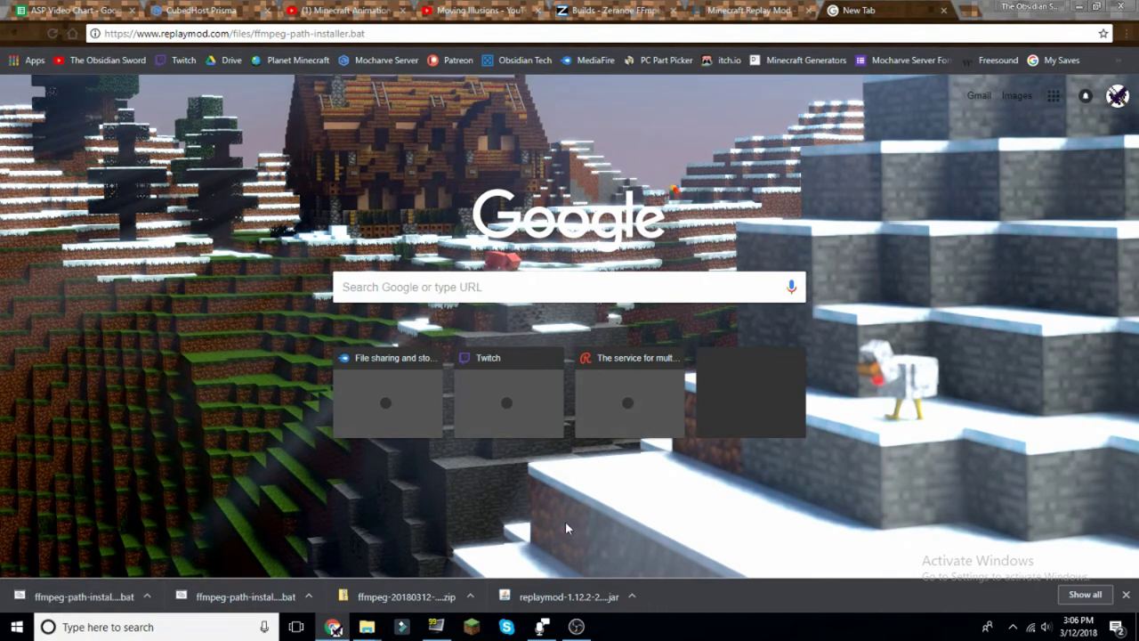
Show the Downloads folder alone over the desktop and move its window to the right half of the screen
mouse_move(369, 623)
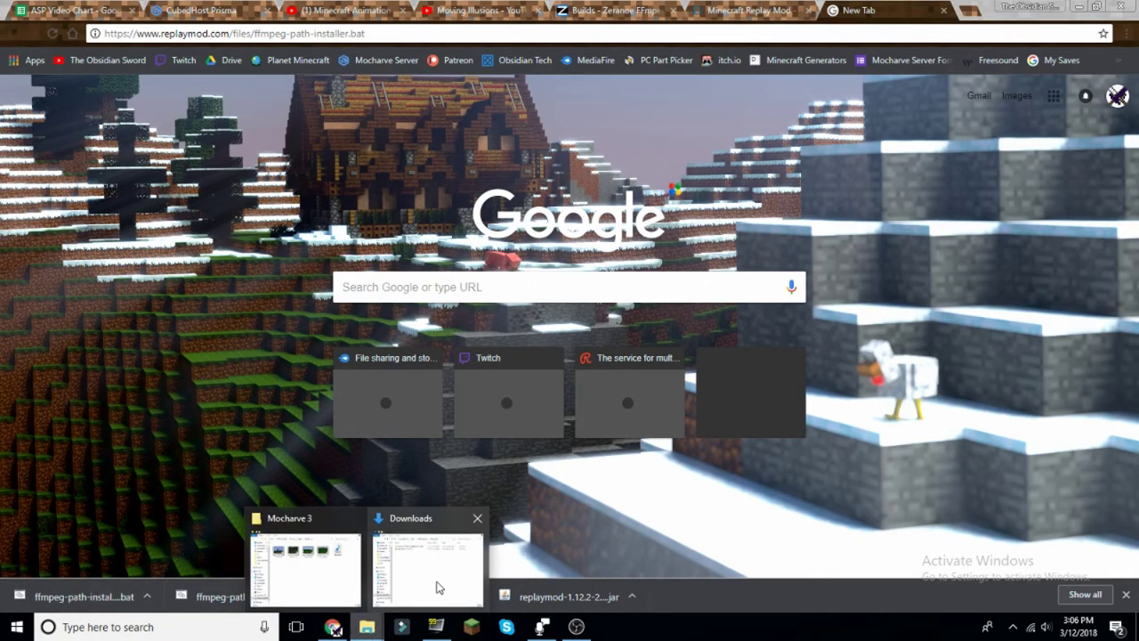
click(436, 579)
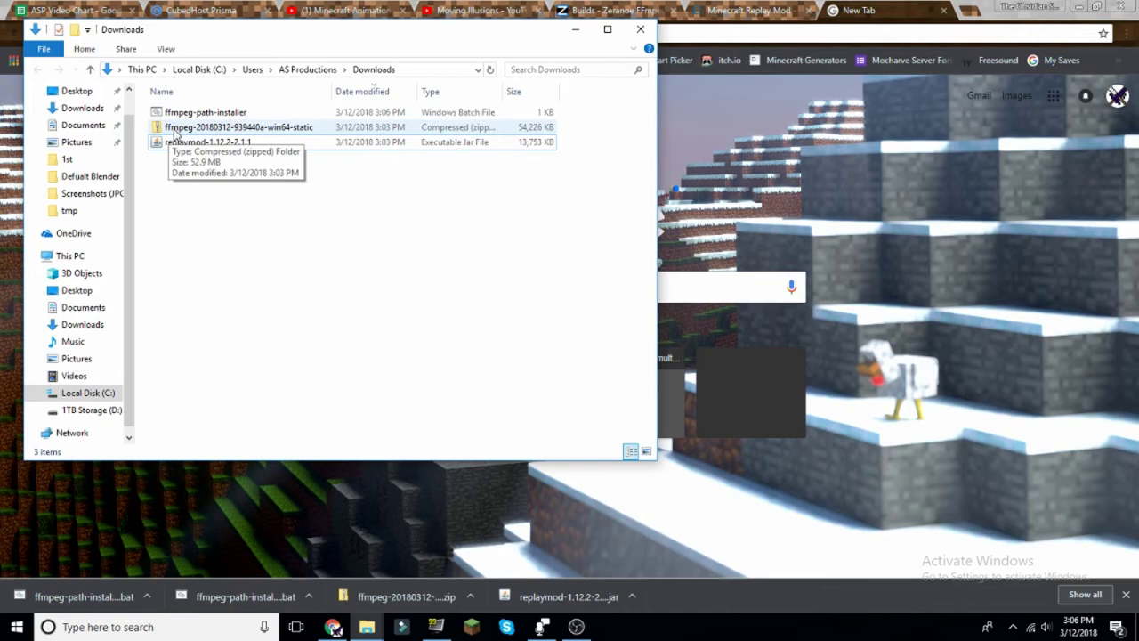
key(super+d)
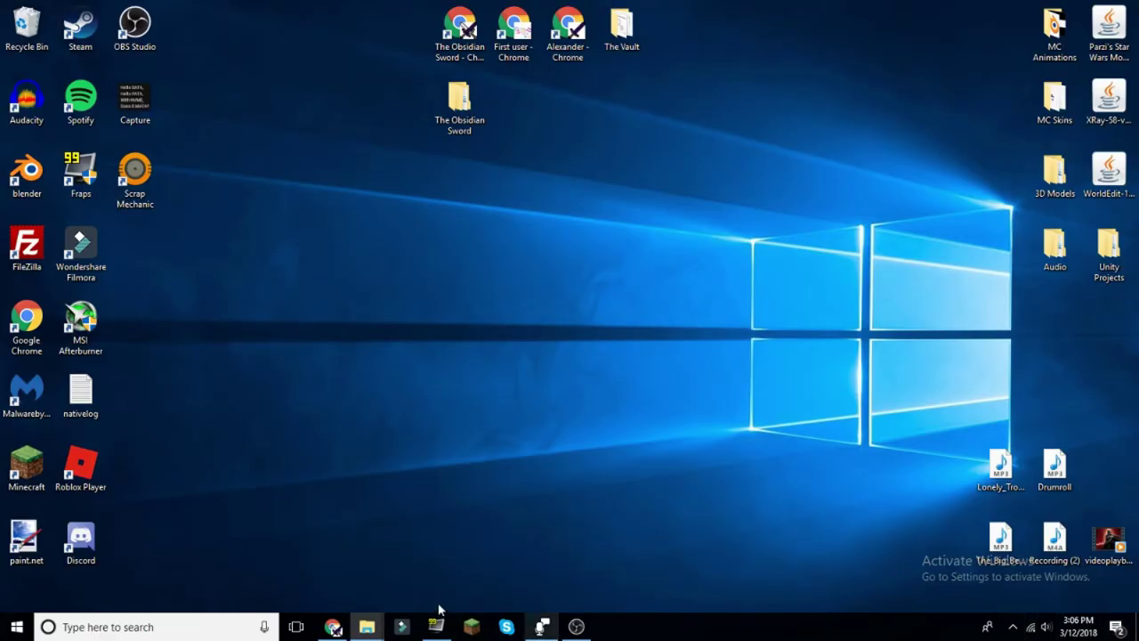
mouse_move(367, 626)
click(412, 572)
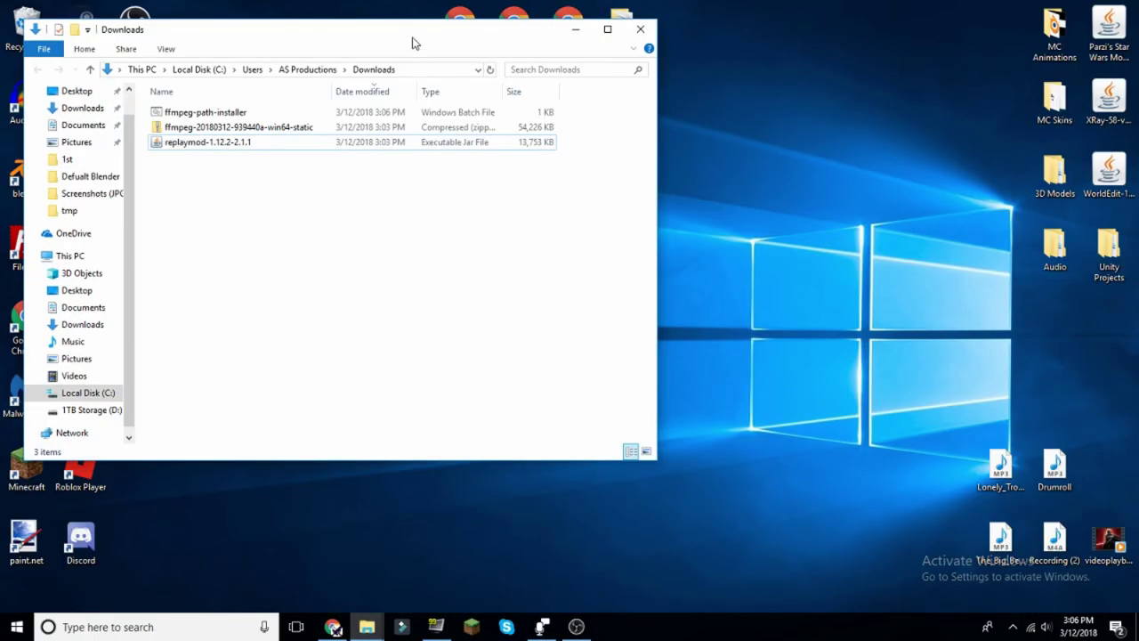
drag(412, 43, 866, 64)
drag(472, 189, 556, 189)
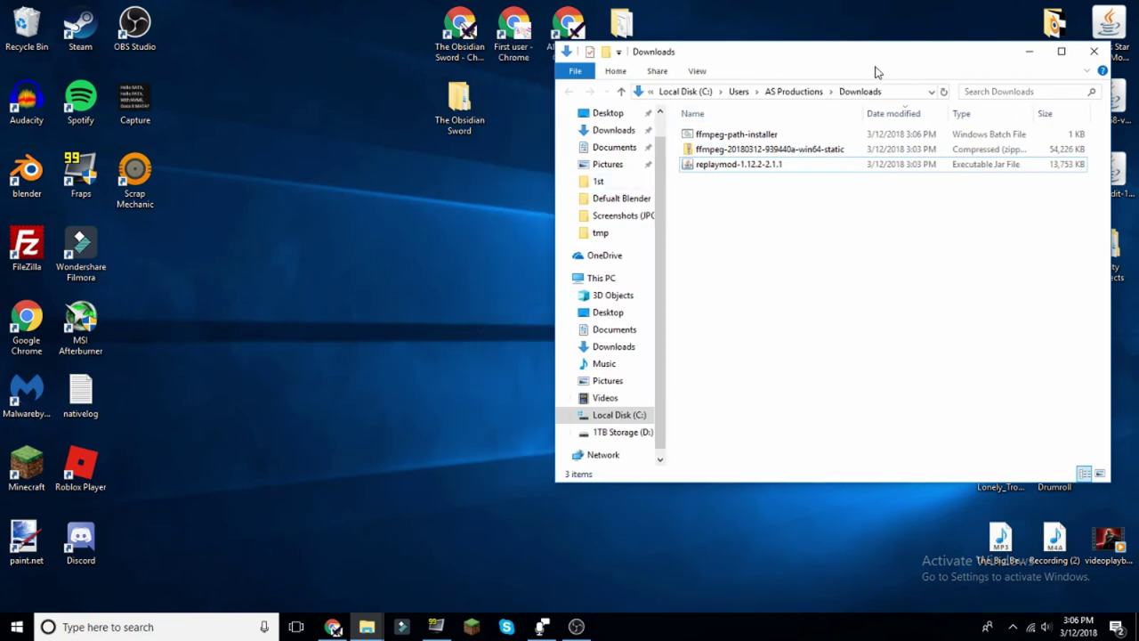
drag(881, 64, 901, 76)
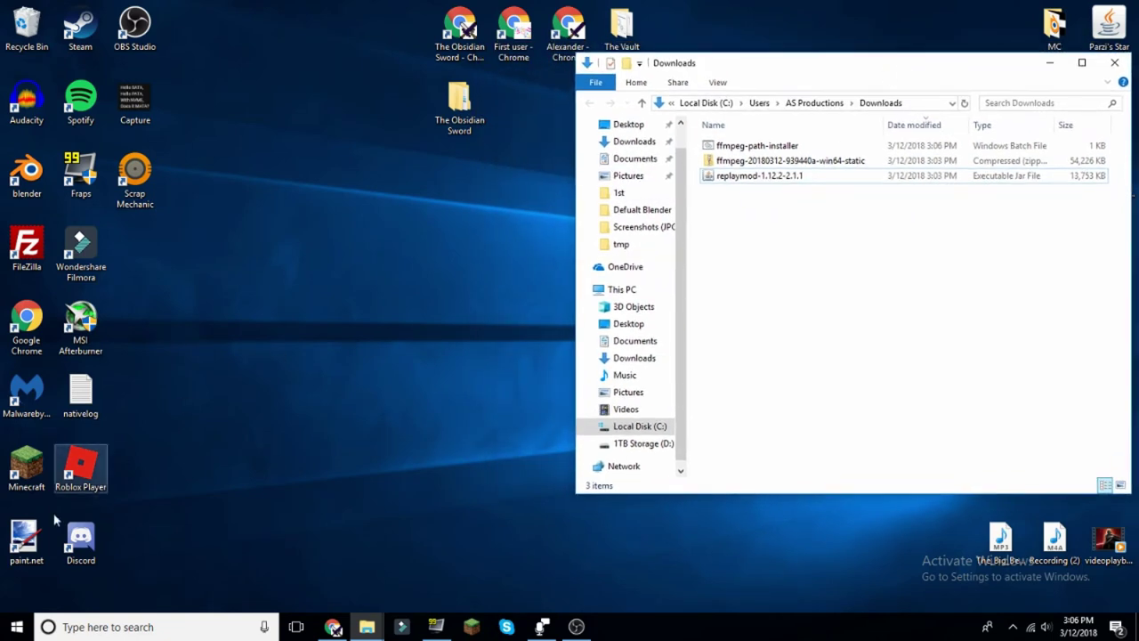
Open the ffmpeg folder on Local Disk (C:) in a second File Explorer window beside Downloads
key(super)
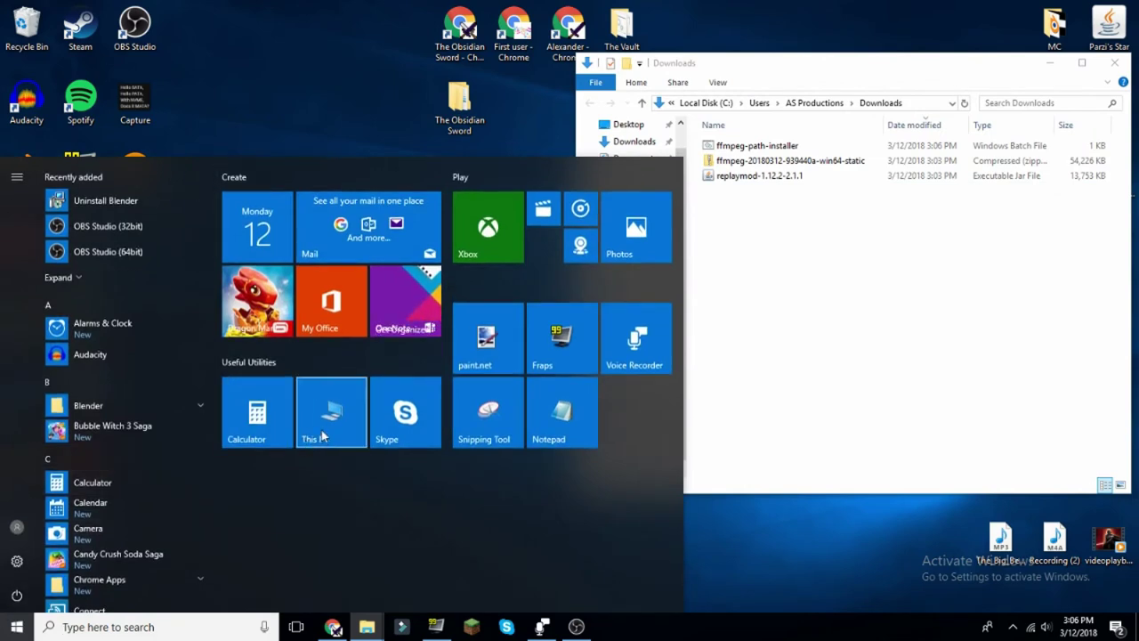
click(313, 440)
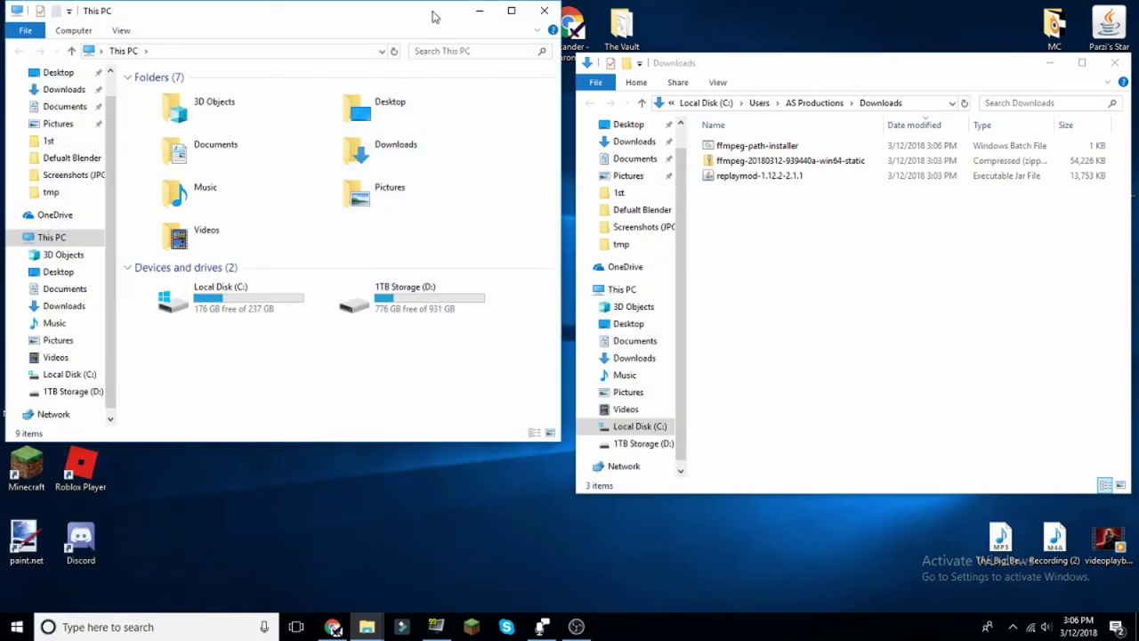
drag(435, 17, 442, 34)
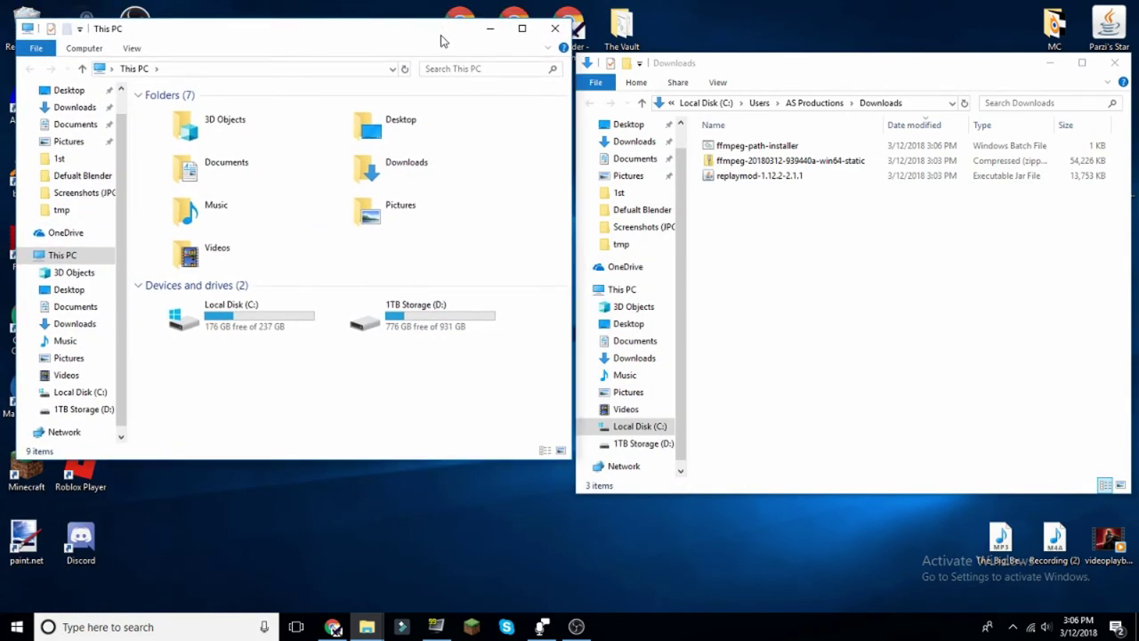
double_click(217, 315)
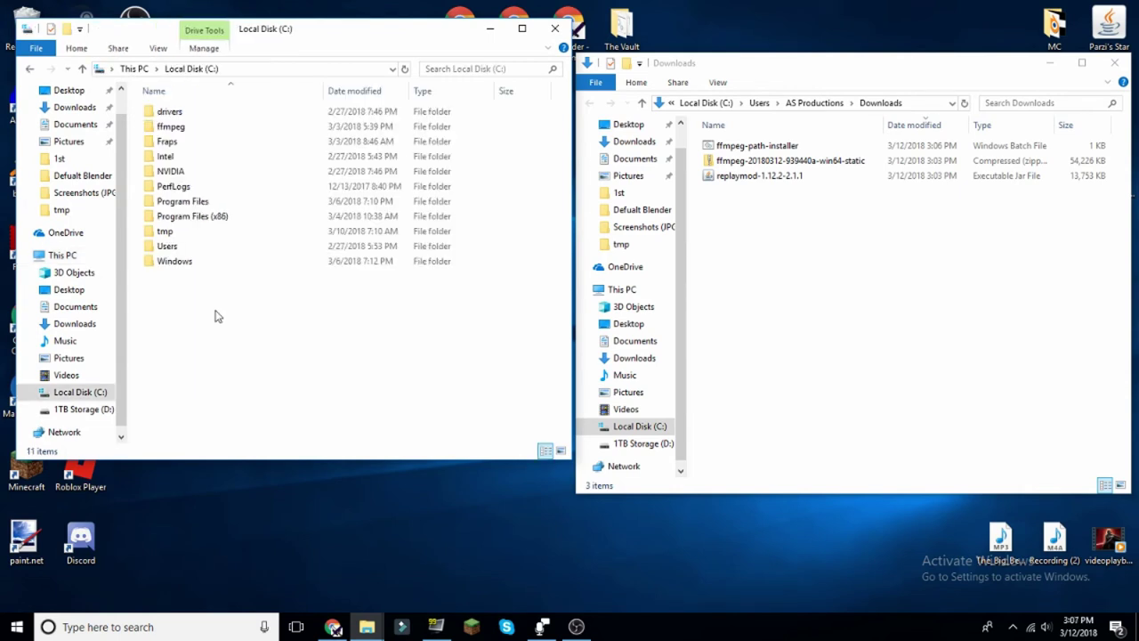
double_click(210, 133)
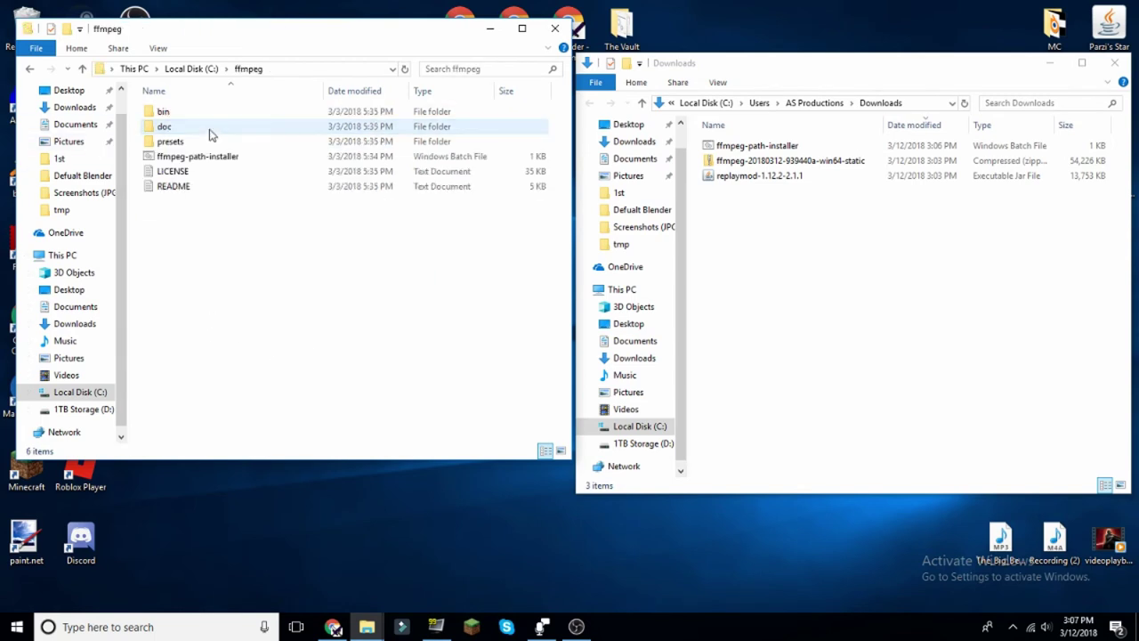
right_click(746, 160)
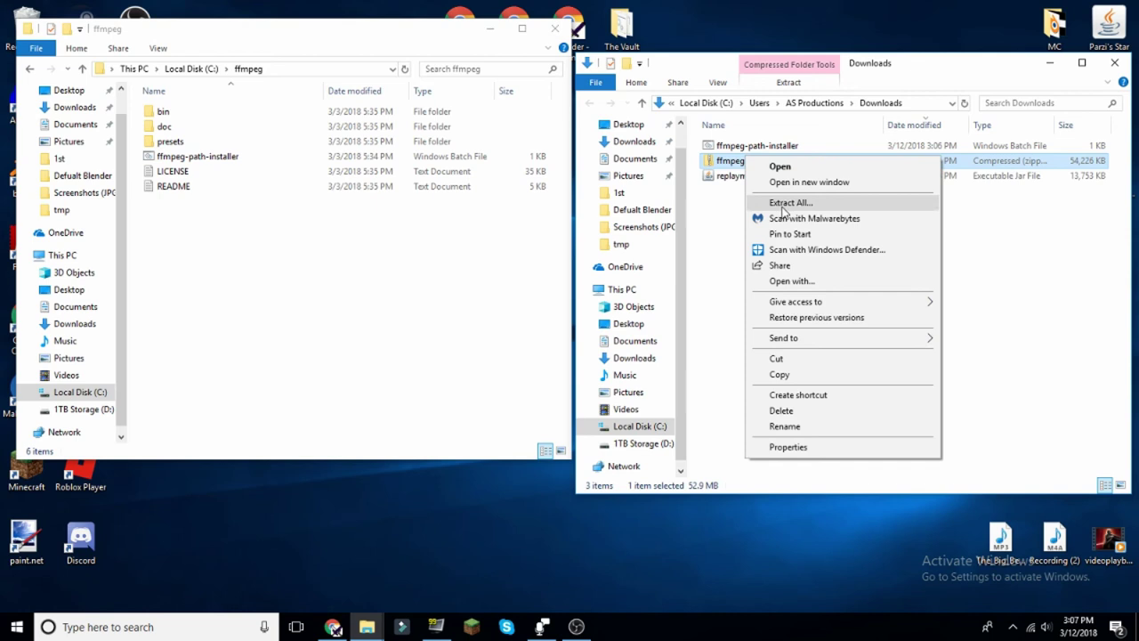
click(728, 230)
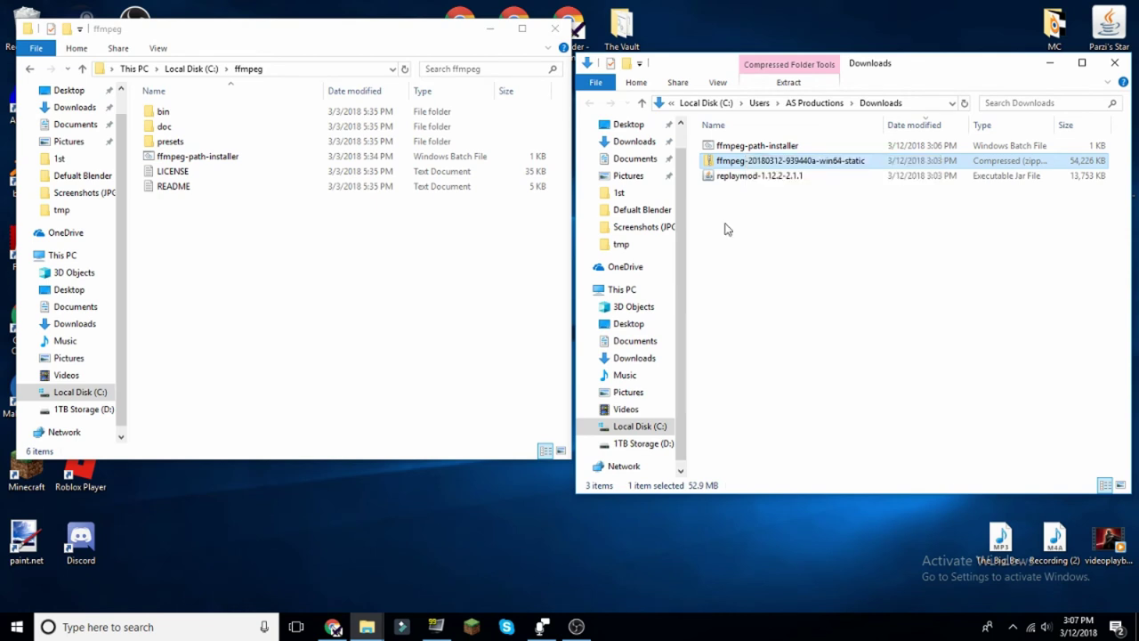
click(241, 241)
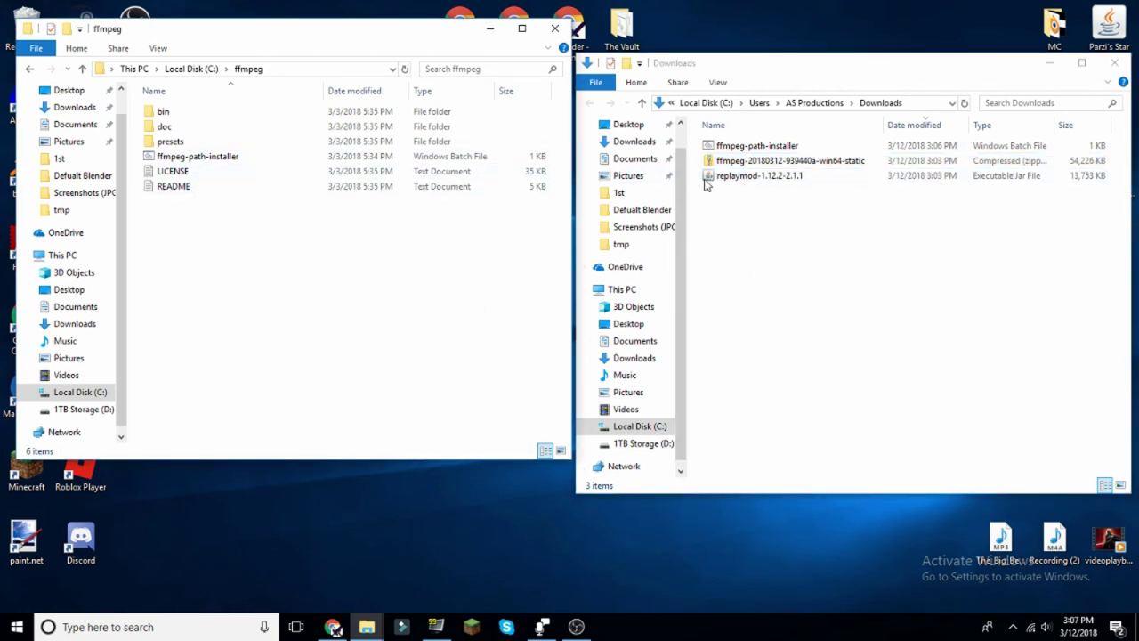
Run the ffmpeg-path-installer batch file from C:\ffmpeg and dismiss its console window
double_click(187, 157)
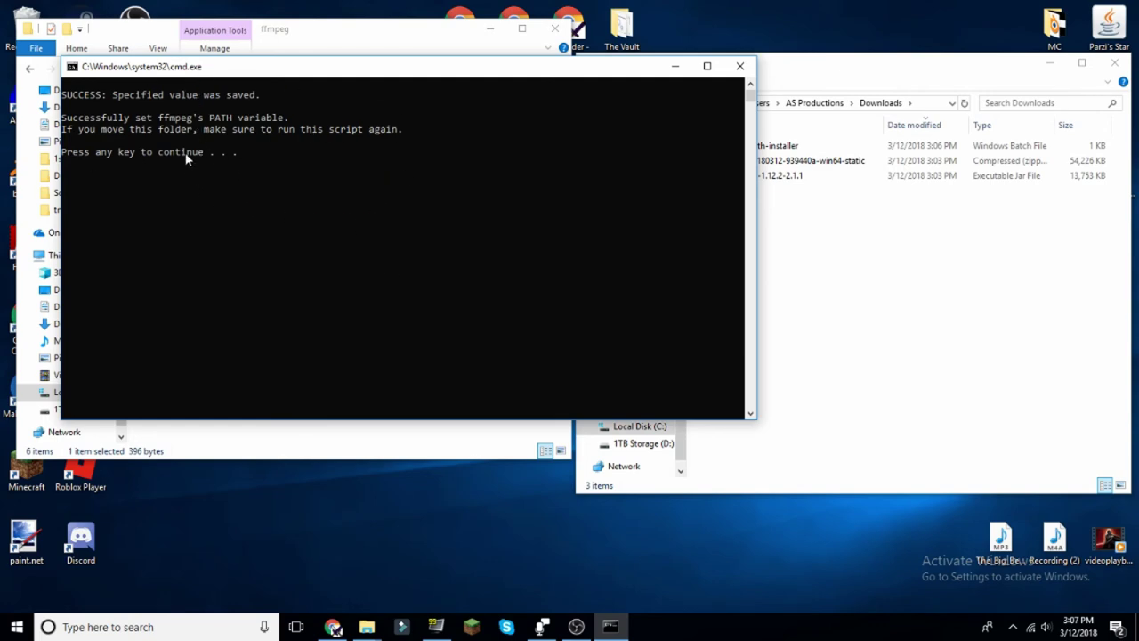
key(Return)
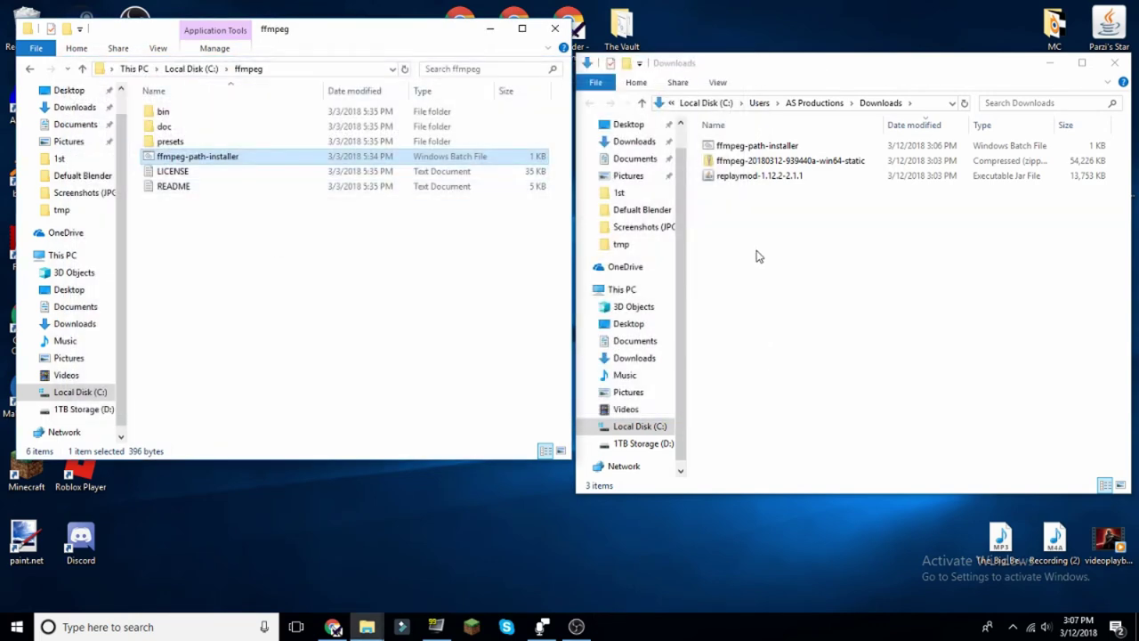
Select the replaymod-1.12.2-2.1.1 file in Downloads and minimize both the ffmpeg and Downloads windows to clear the desktop
click(721, 178)
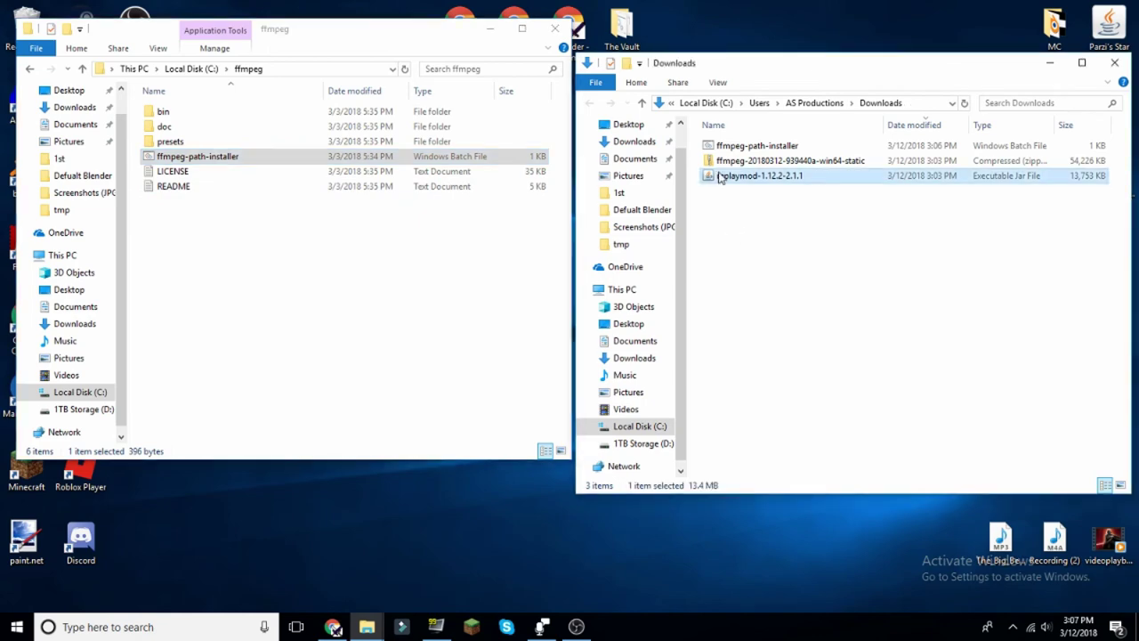
click(492, 30)
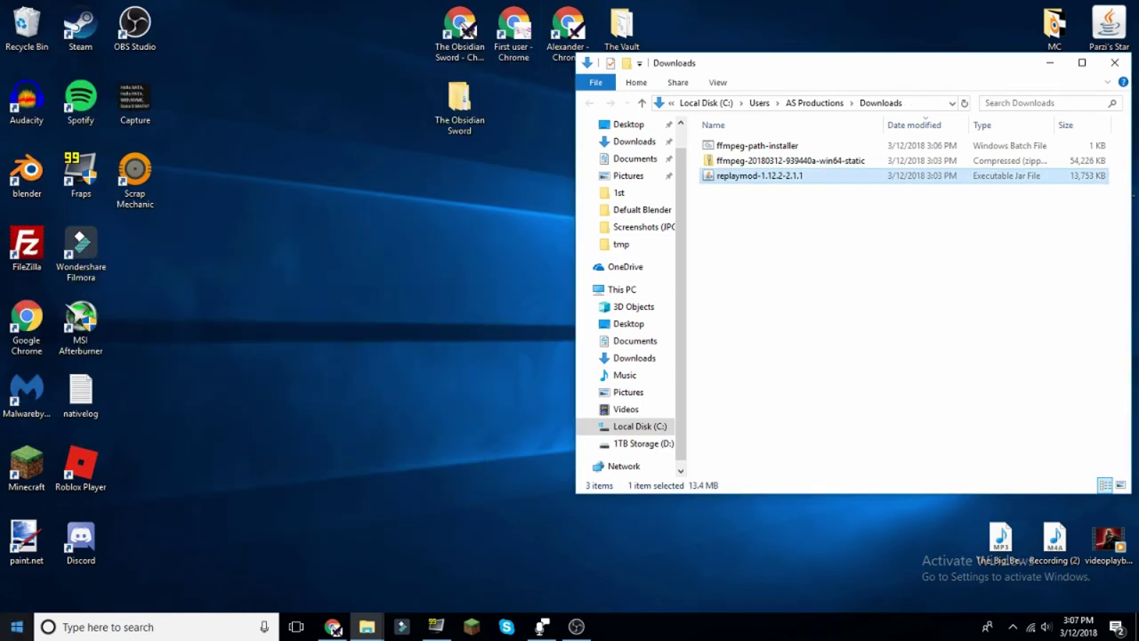
drag(1009, 64, 769, 83)
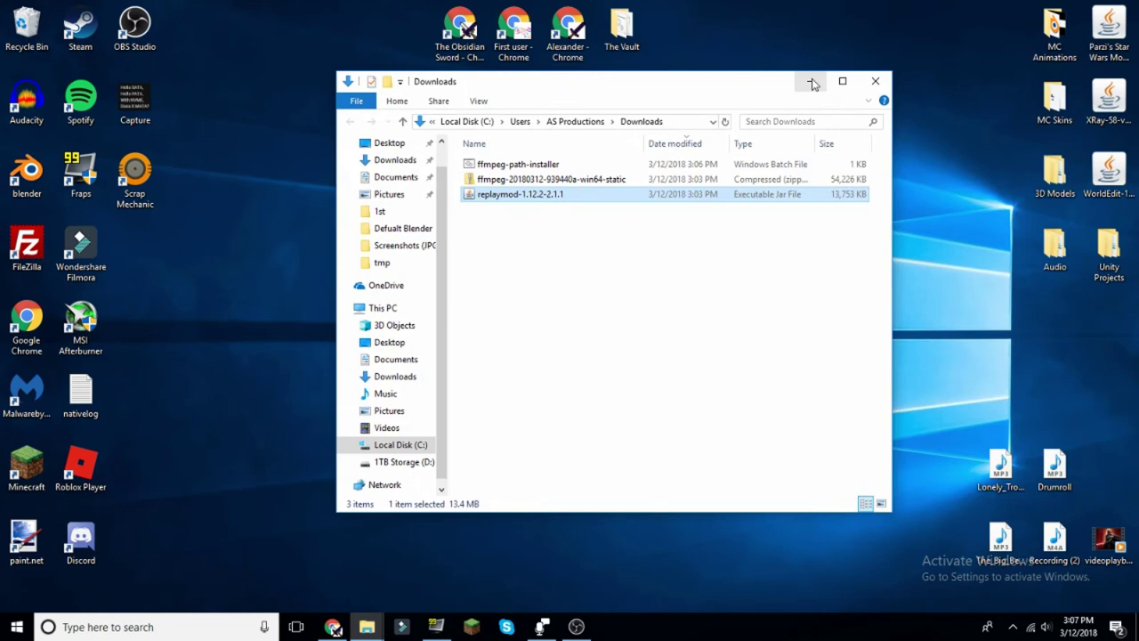
click(810, 81)
Open the Roaming folder through a Windows search for %appdata% and go into its .minecraft folder
click(16, 626)
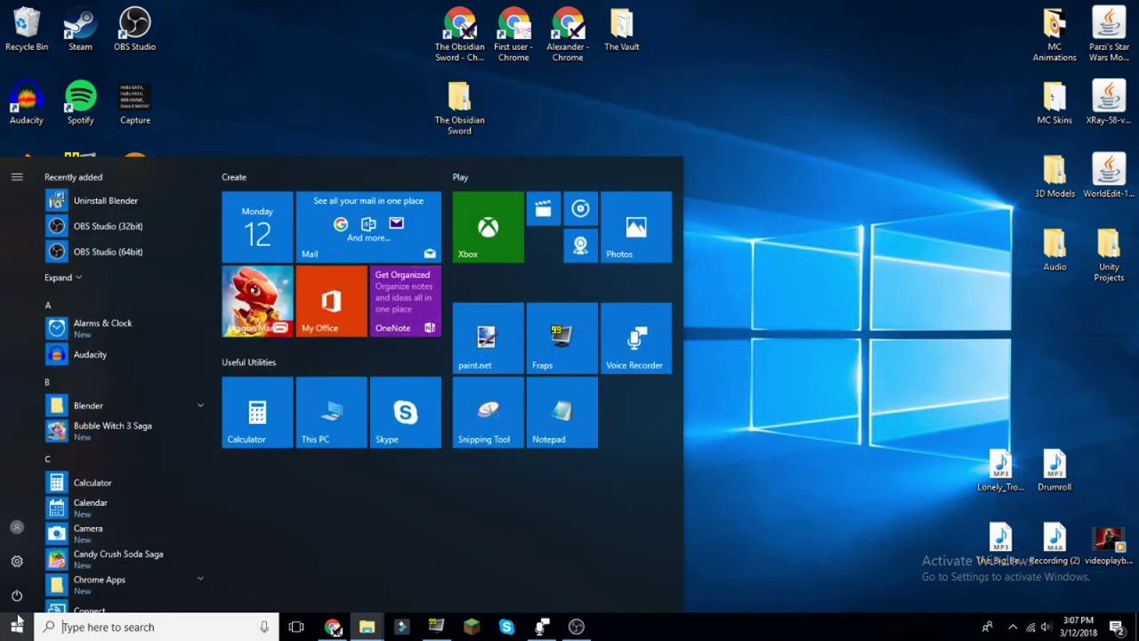
text(%appdata)
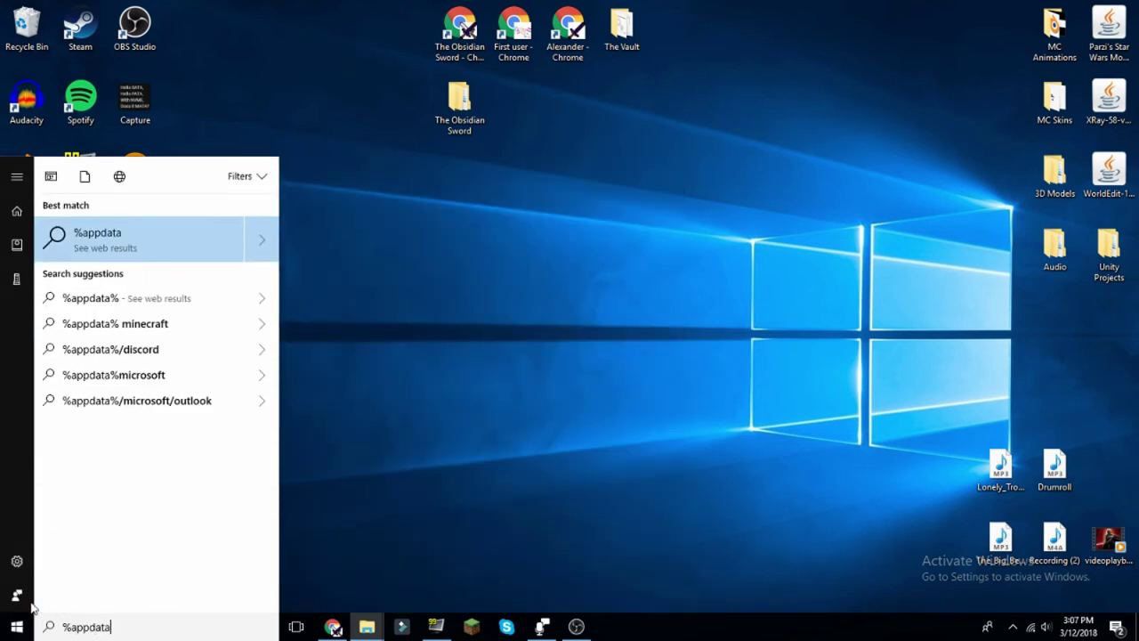
text(%)
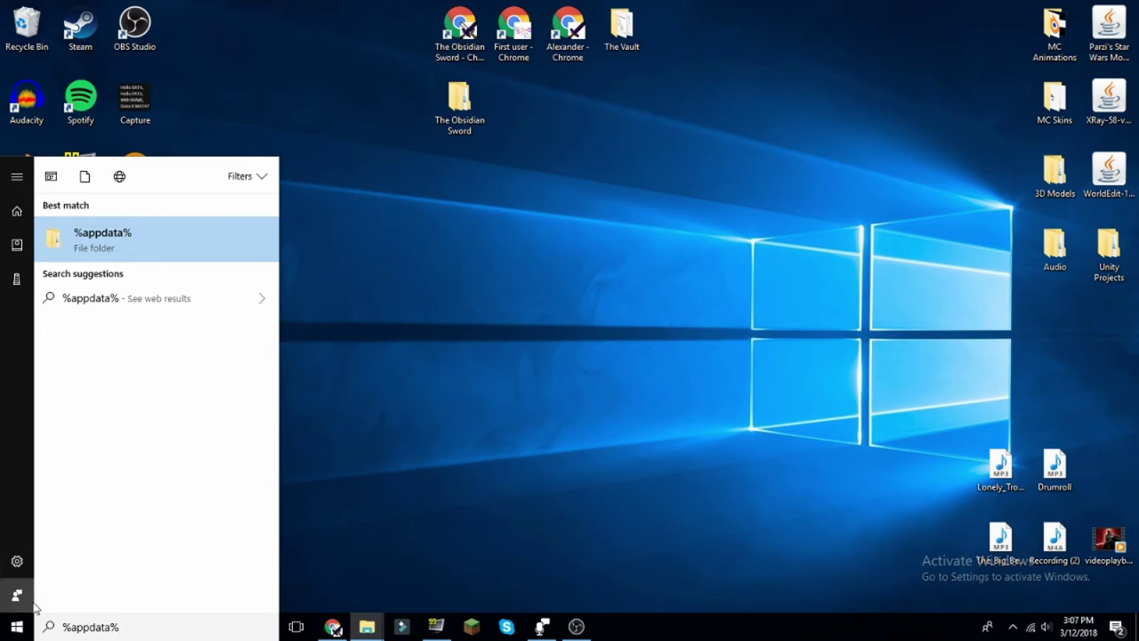
key(Return)
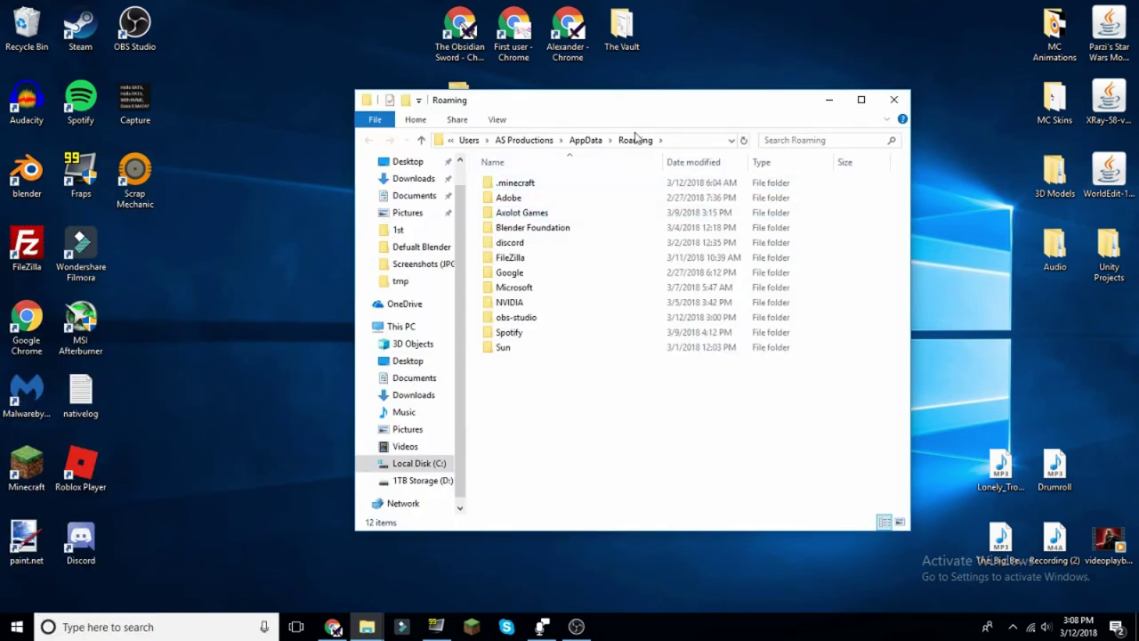
double_click(534, 185)
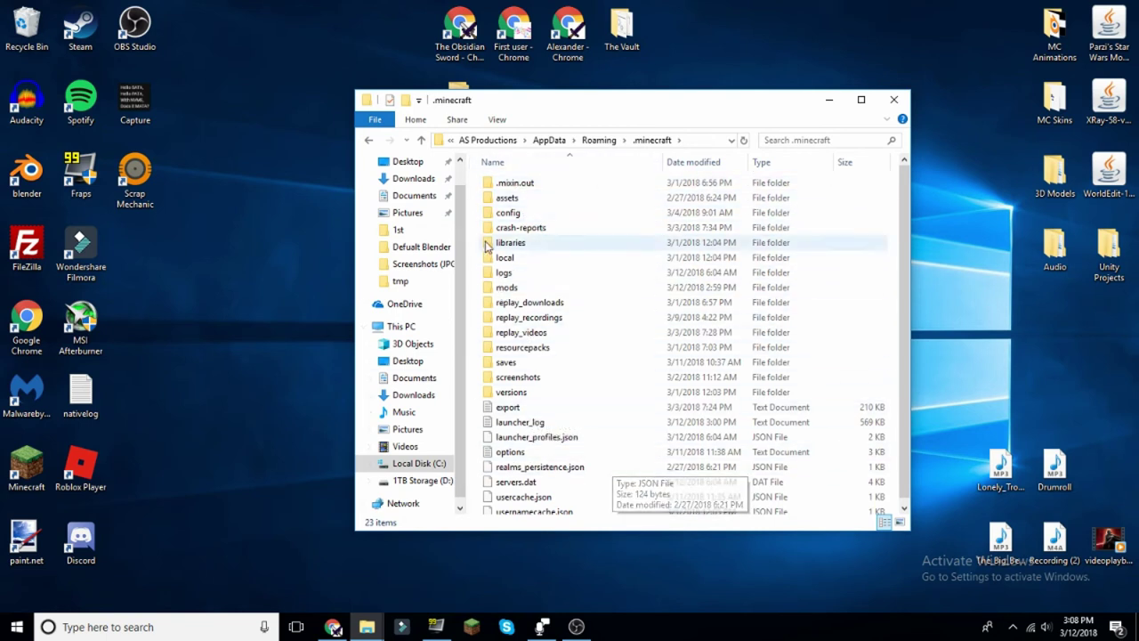
Highlight the mods, replay_downloads, replay_recordings and replay_videos folders in .minecraft, and open the mods folder
click(519, 378)
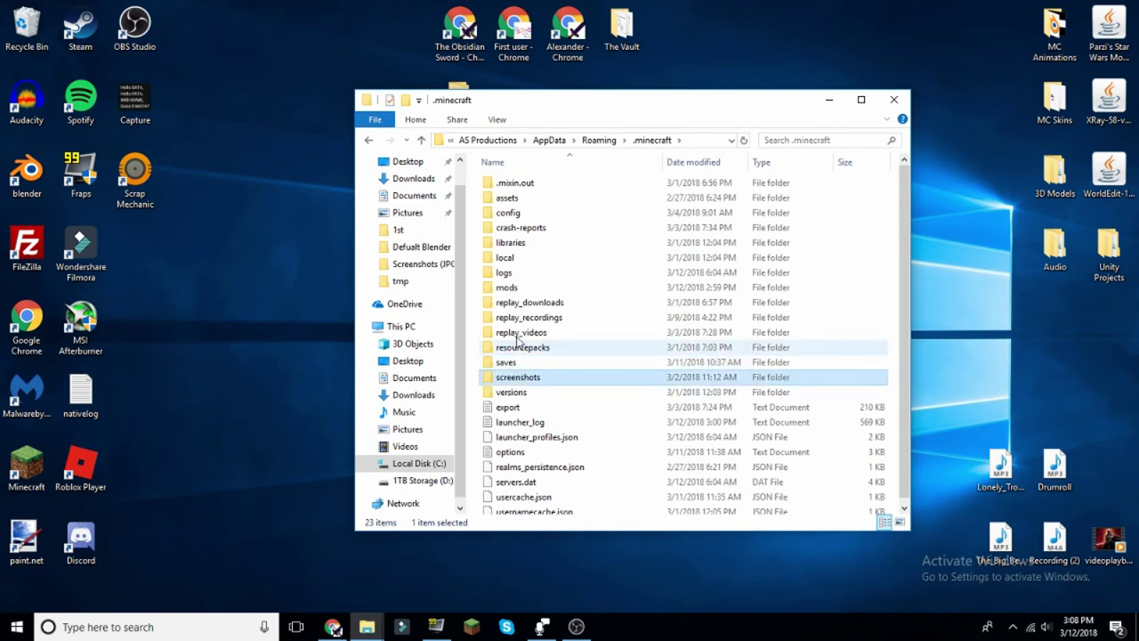
drag(518, 347, 476, 294)
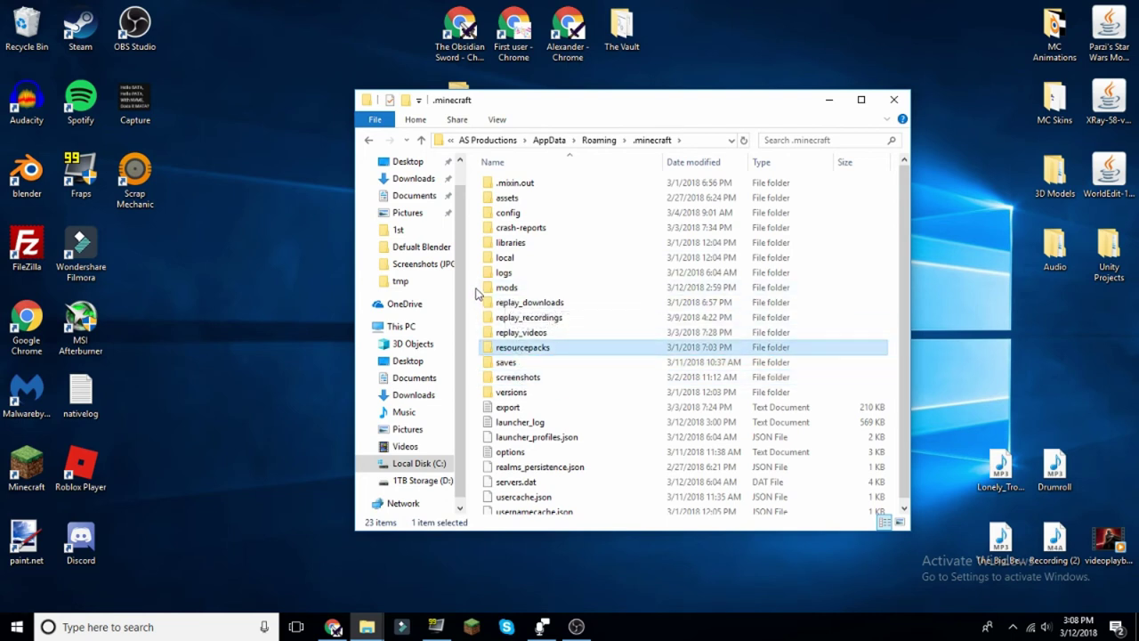
drag(483, 294, 526, 335)
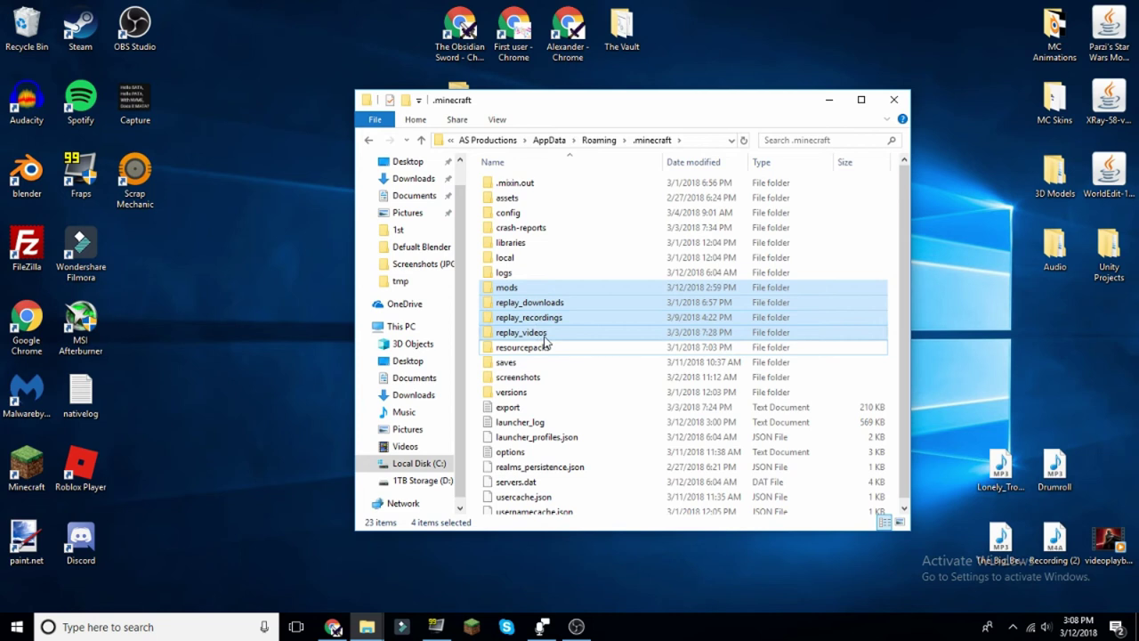
click(473, 310)
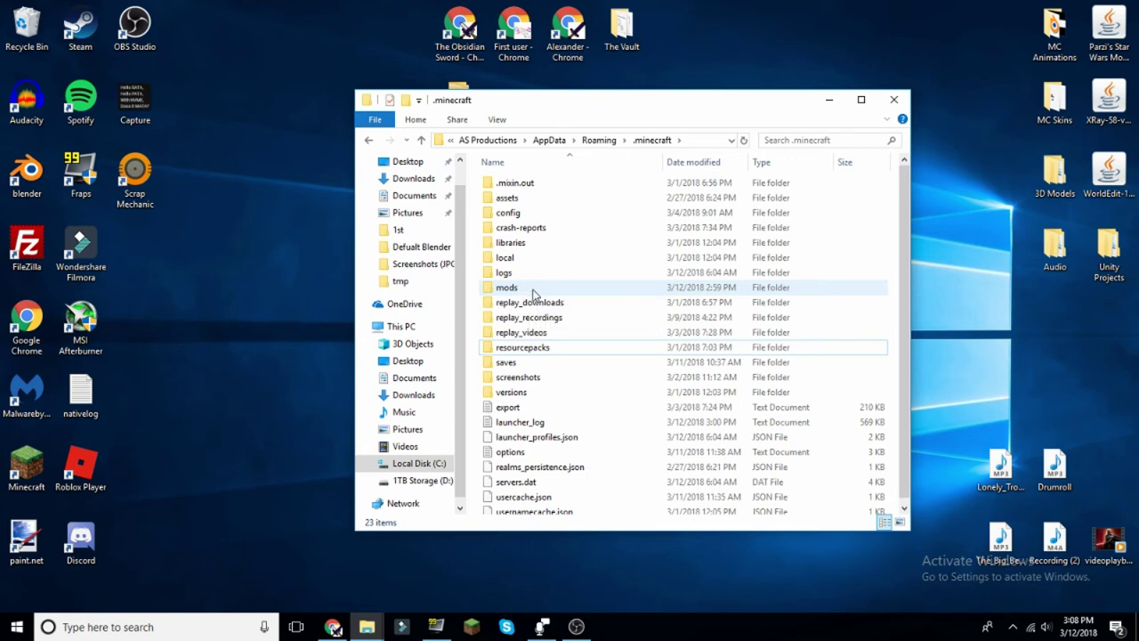
double_click(534, 294)
Bring up the Downloads window beside the mods folder and move replaymod-1.12.2-2.1.1 into mods
click(366, 626)
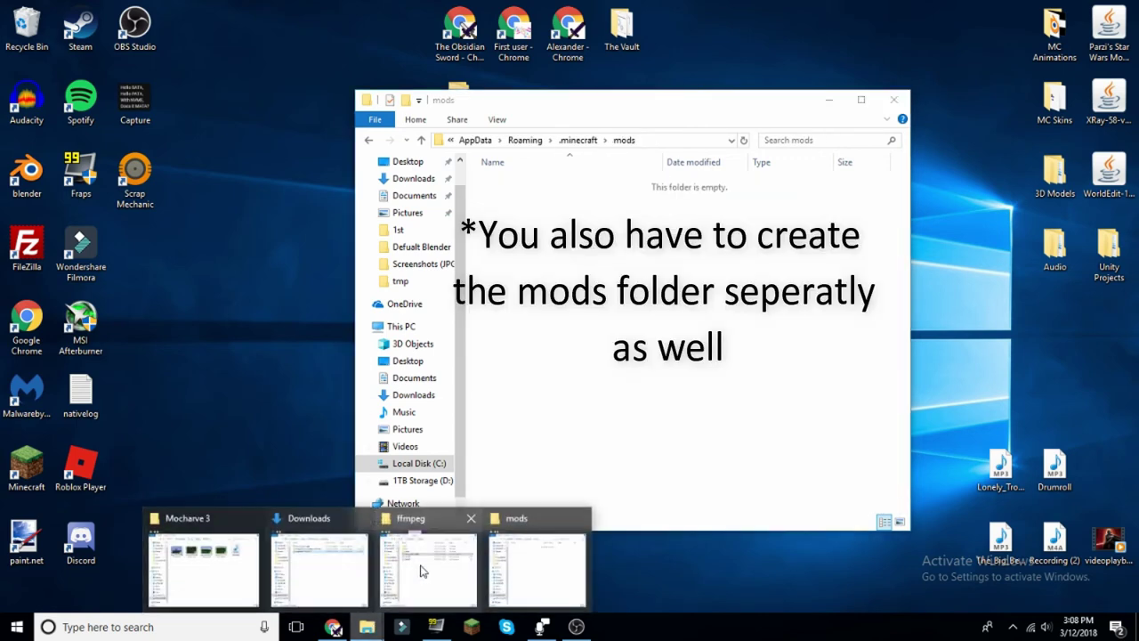
click(336, 566)
drag(570, 100, 537, 256)
drag(537, 361, 609, 194)
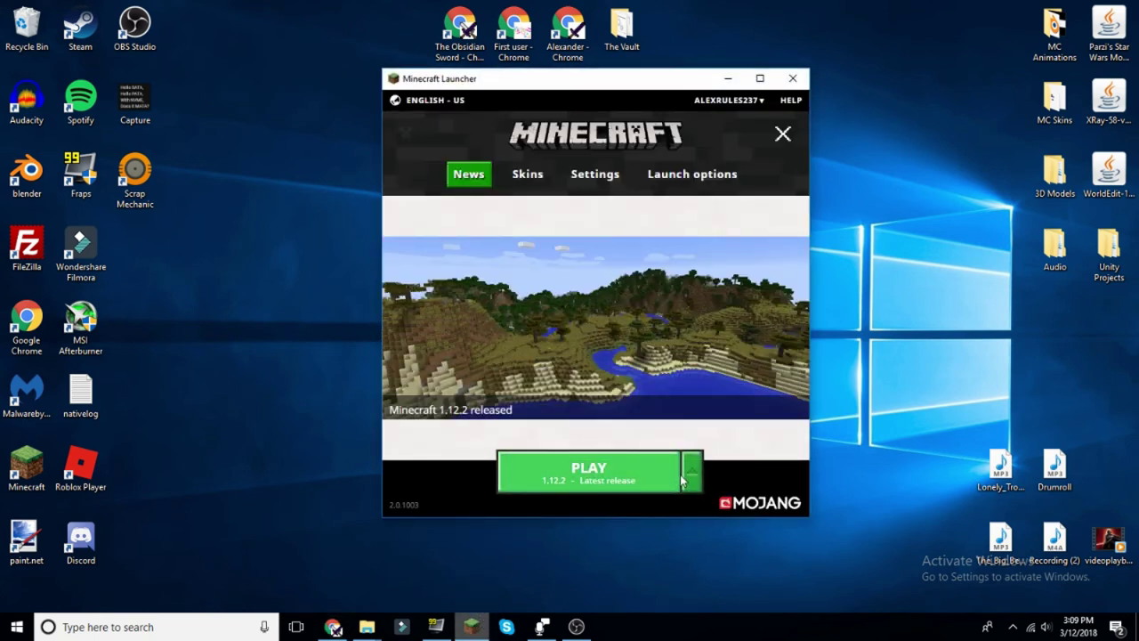
Launch Minecraft from the Minecraft Launcher with the forge profile 1.12.2-forge1.12.2-14.23.2.2611 and maximize the game window
click(690, 479)
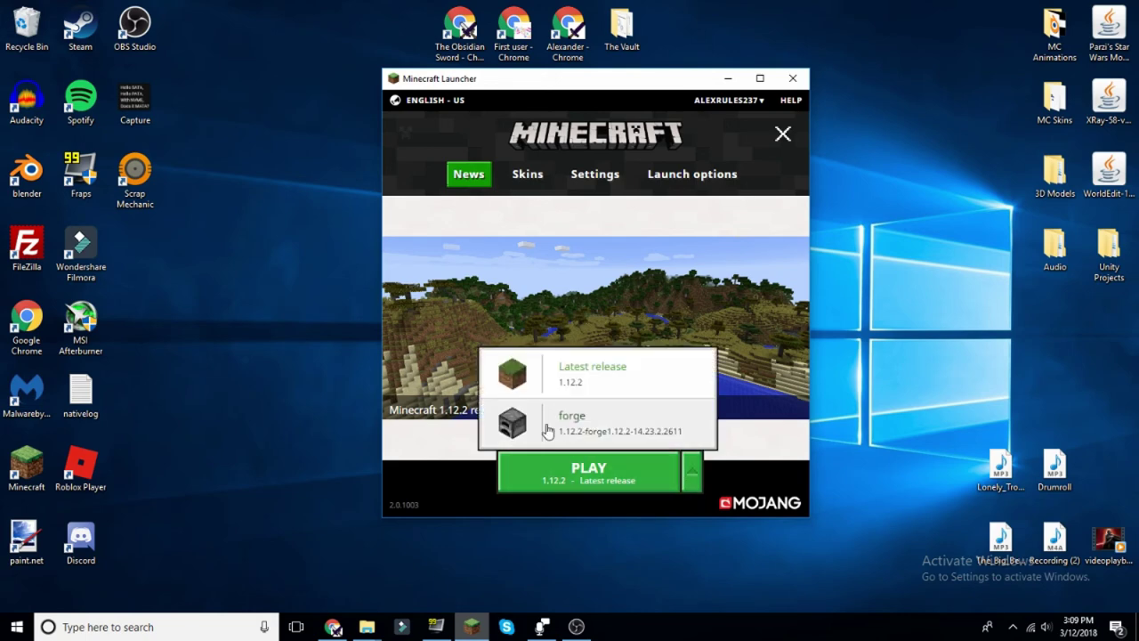
click(621, 431)
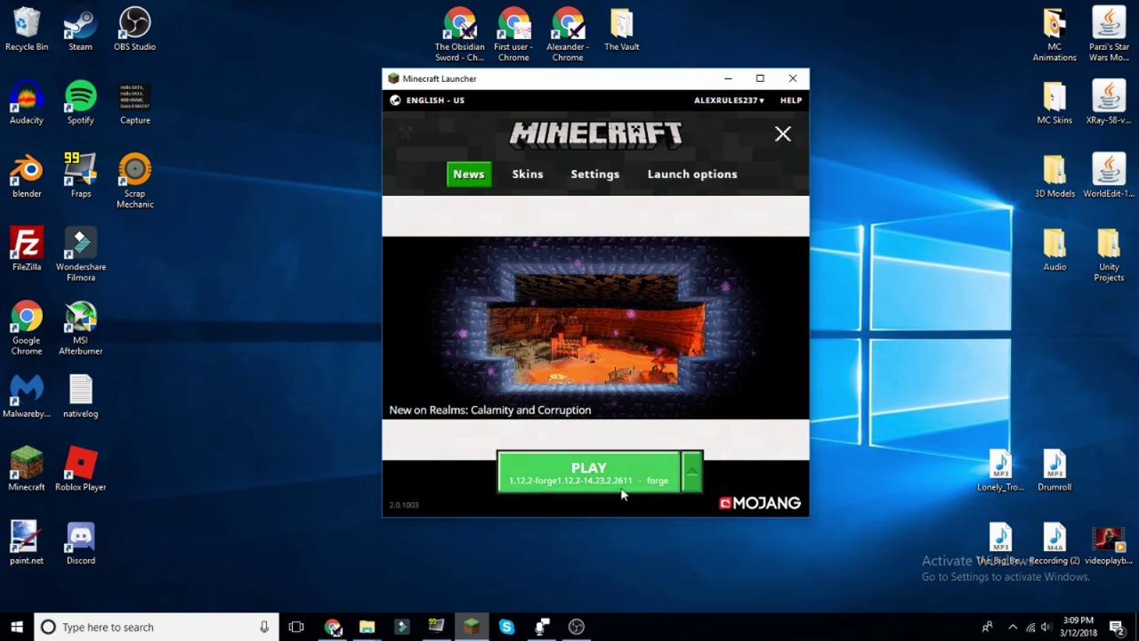
click(535, 456)
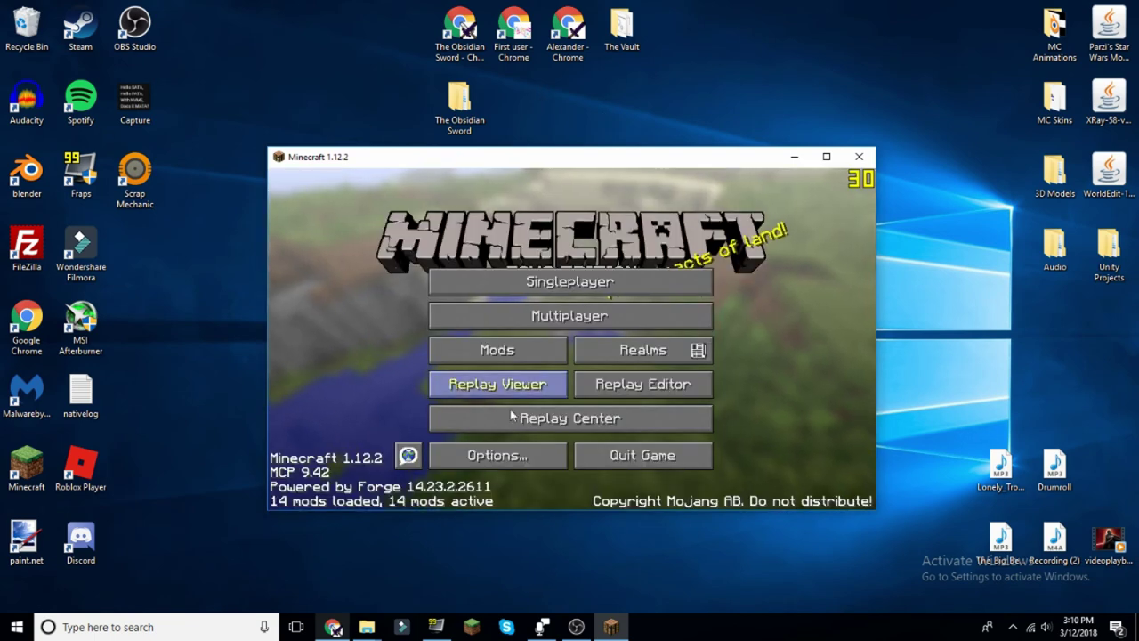
click(827, 158)
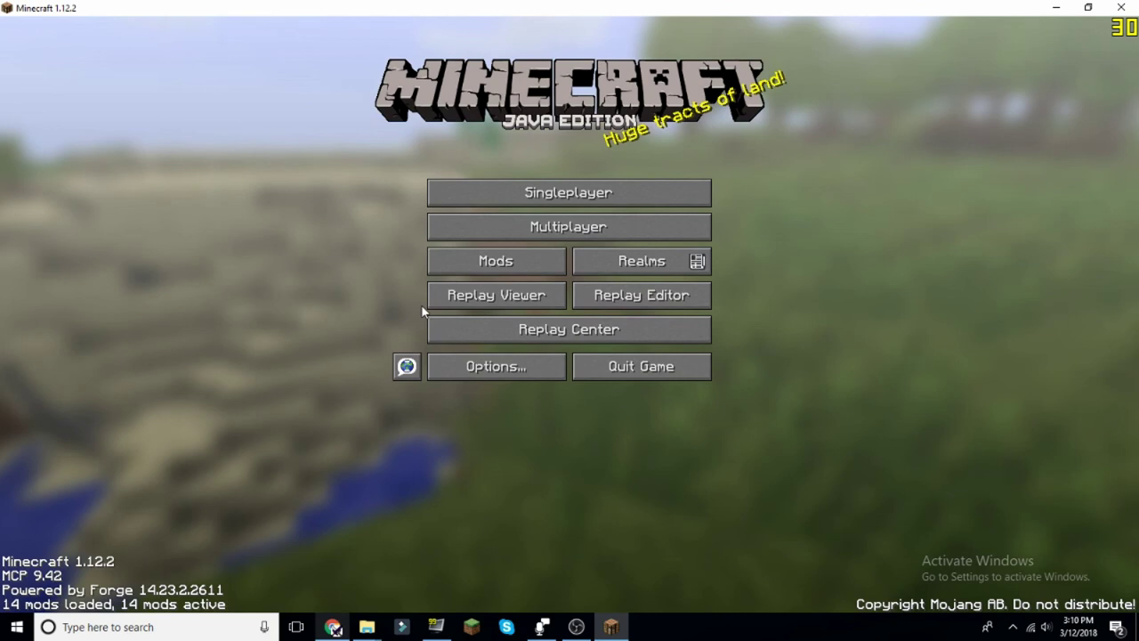
Check the installed mod list for Replay Mod, view the singleplayer world list, and return to the title screen
click(482, 262)
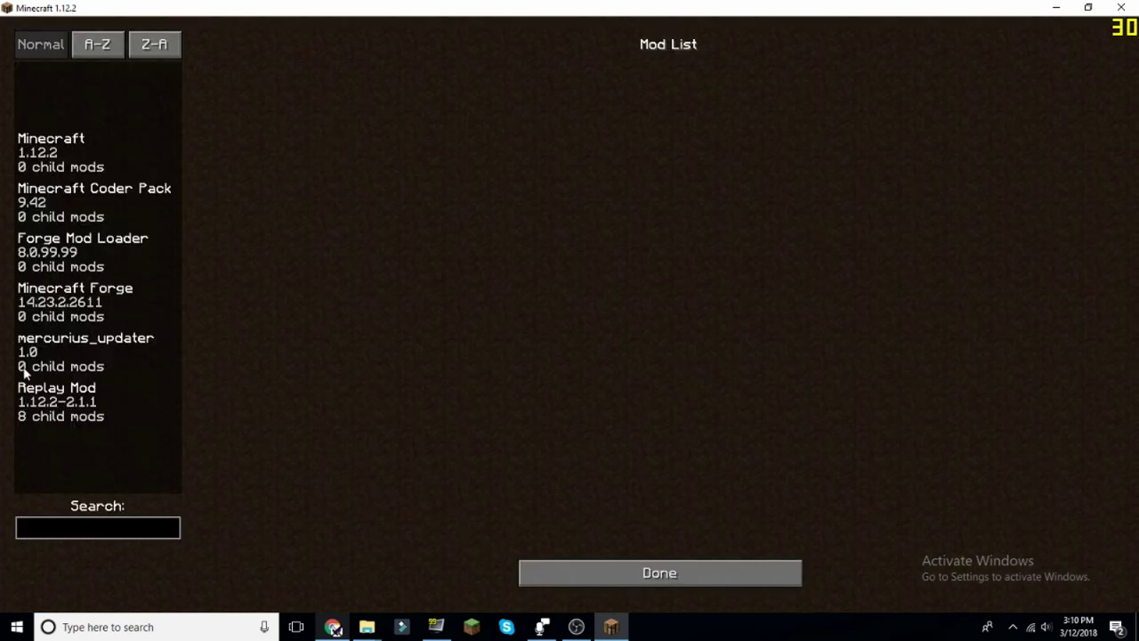
key(Escape)
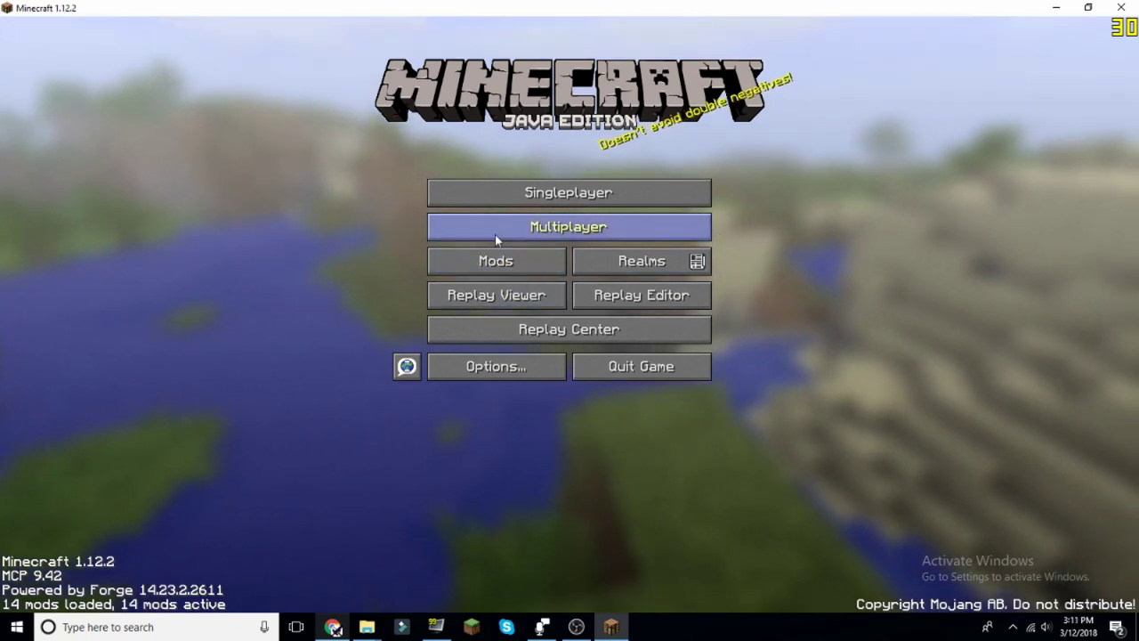
click(520, 204)
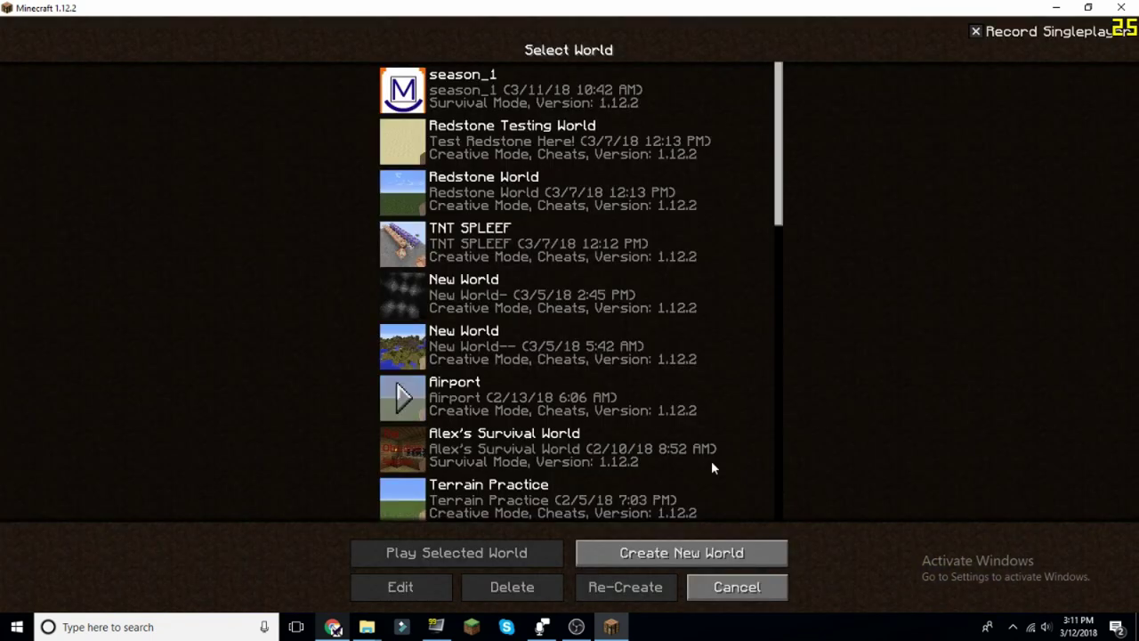
click(767, 588)
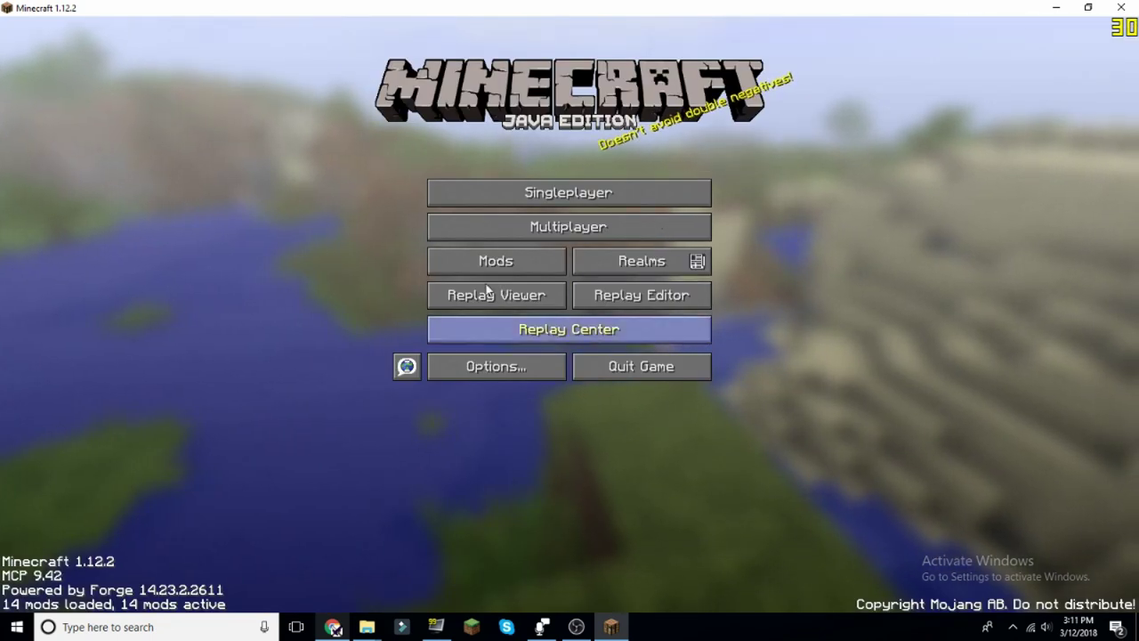